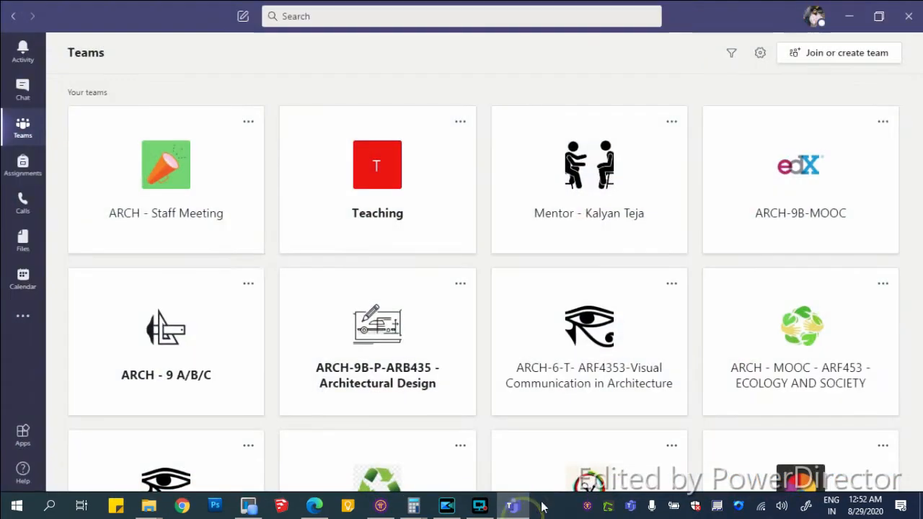
Look through the list of teams and open the ARCH -ARREAR - ARC361 class team.
{"action": "scroll", "coordinate": [453, 243], "scroll_direction": "down", "scroll_amount": 1}
{"action": "scroll", "coordinate": [403, 245], "scroll_direction": "up", "scroll_amount": 1}
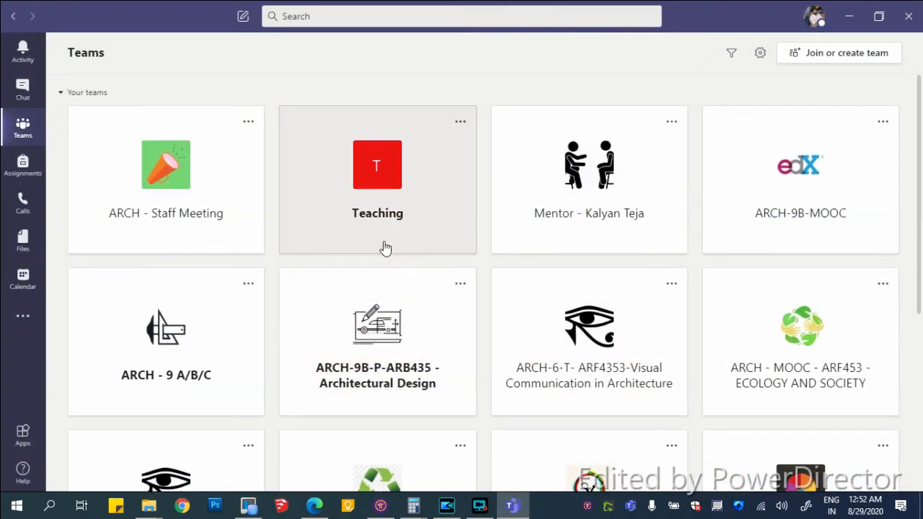
{"action": "scroll", "coordinate": [231, 226], "scroll_direction": "down", "scroll_amount": 5}
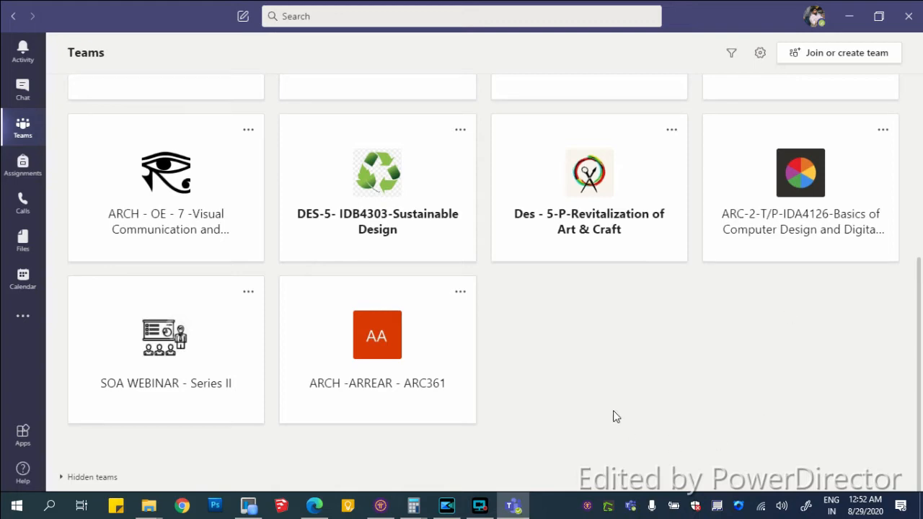
{"action": "scroll", "coordinate": [599, 365], "scroll_direction": "up", "scroll_amount": 2}
{"action": "scroll", "coordinate": [599, 365], "scroll_direction": "down", "scroll_amount": 1}
{"action": "scroll", "coordinate": [402, 450], "scroll_direction": "up", "scroll_amount": 2}
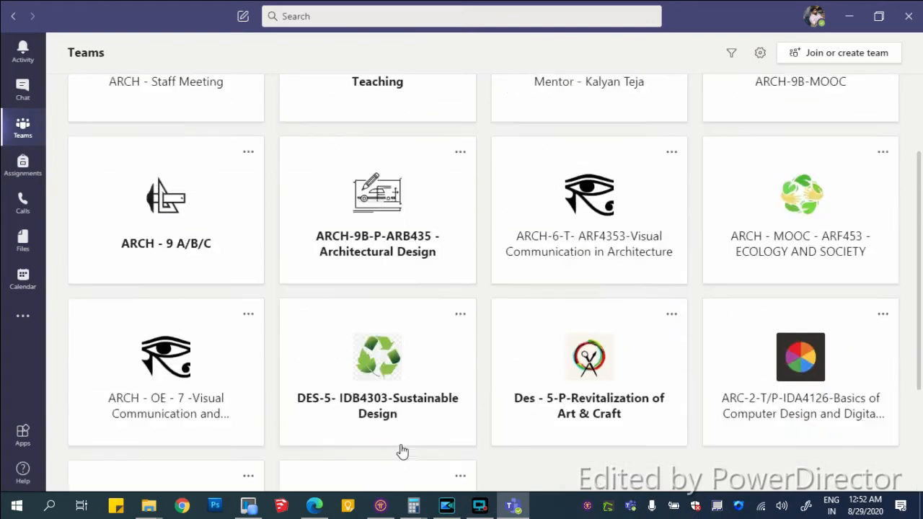
{"action": "scroll", "coordinate": [591, 458], "scroll_direction": "down", "scroll_amount": 3}
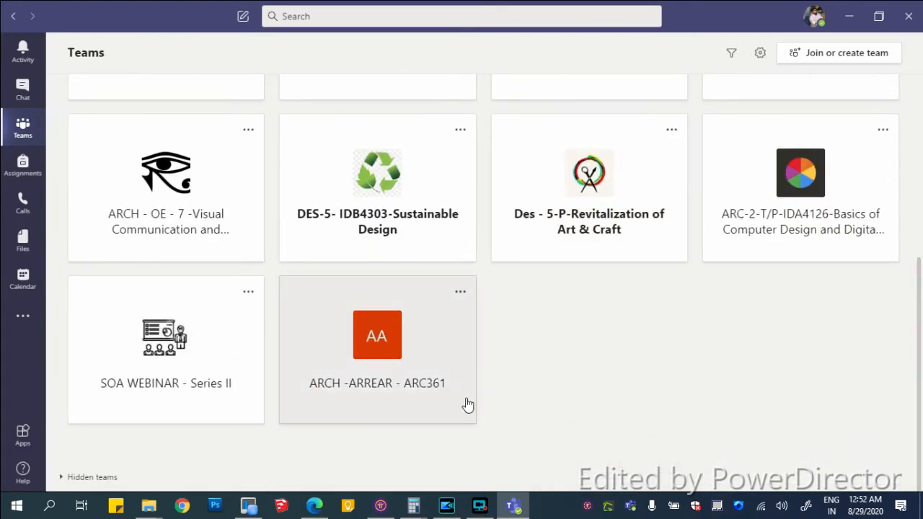
{"action": "left_click", "coordinate": [415, 353]}
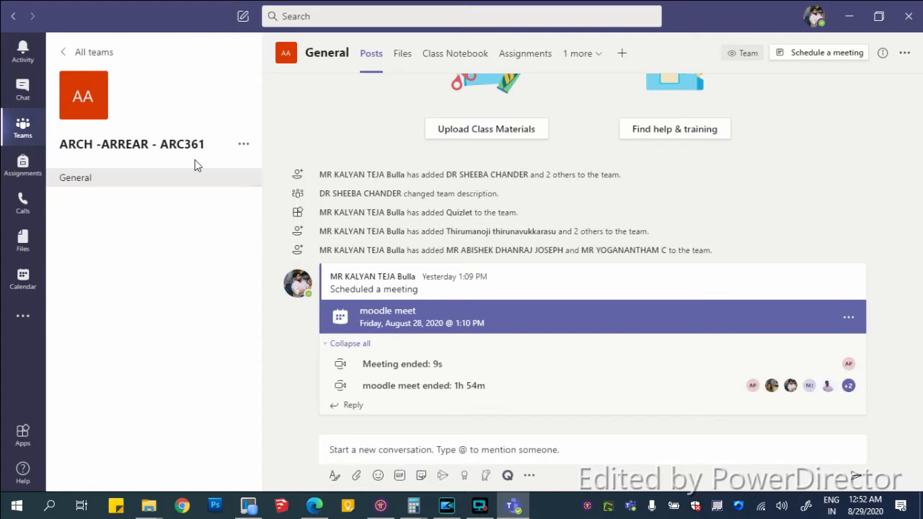
Replace the class team's avatar with the "arrear exam logo" image from the Desktop and update the class details.
{"action": "left_click", "coordinate": [244, 145]}
{"action": "left_click", "coordinate": [278, 264]}
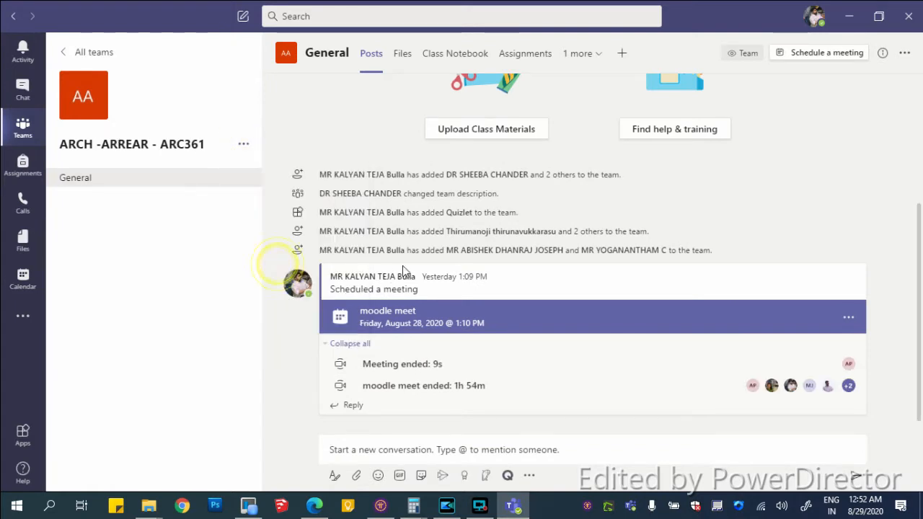
{"action": "left_click", "coordinate": [286, 231]}
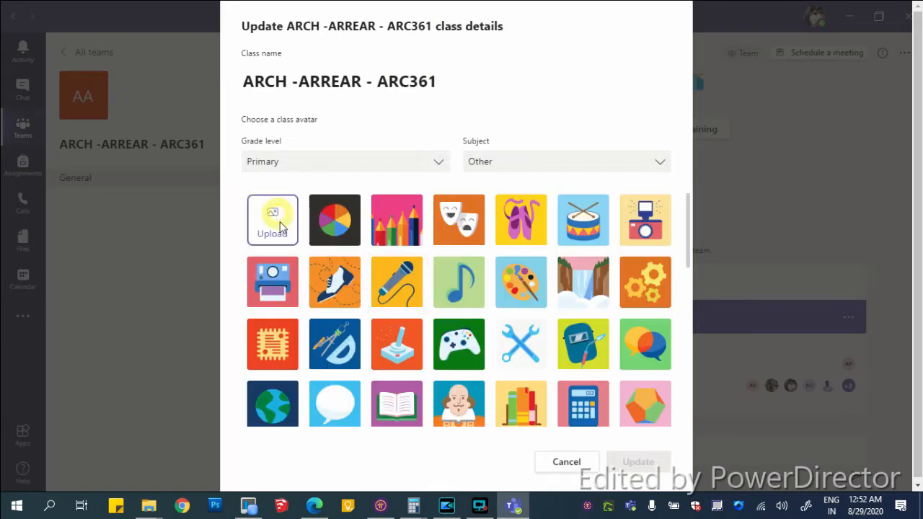
{"action": "left_click", "coordinate": [232, 202]}
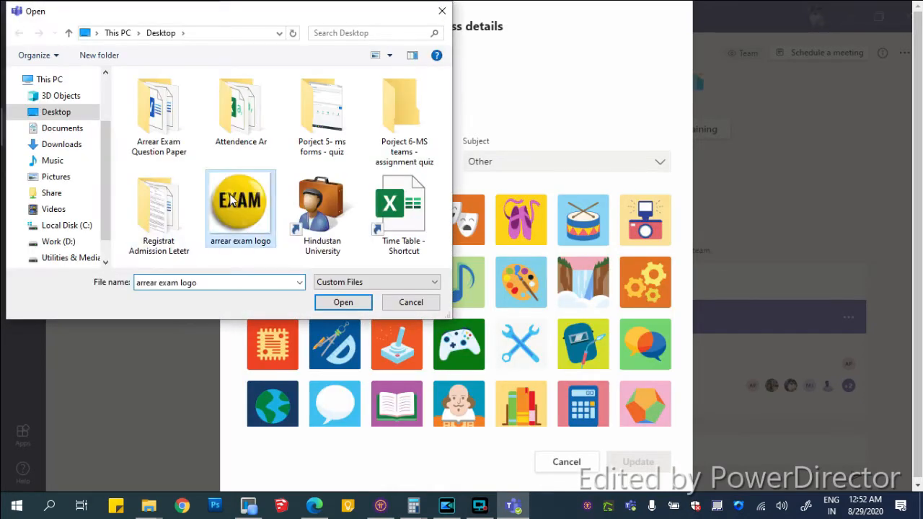
{"action": "left_click", "coordinate": [345, 303]}
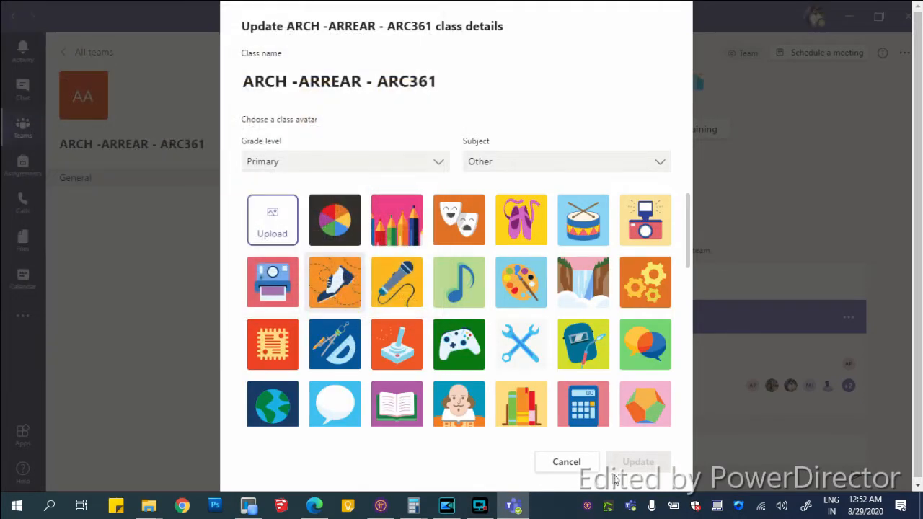
{"action": "left_click", "coordinate": [635, 461]}
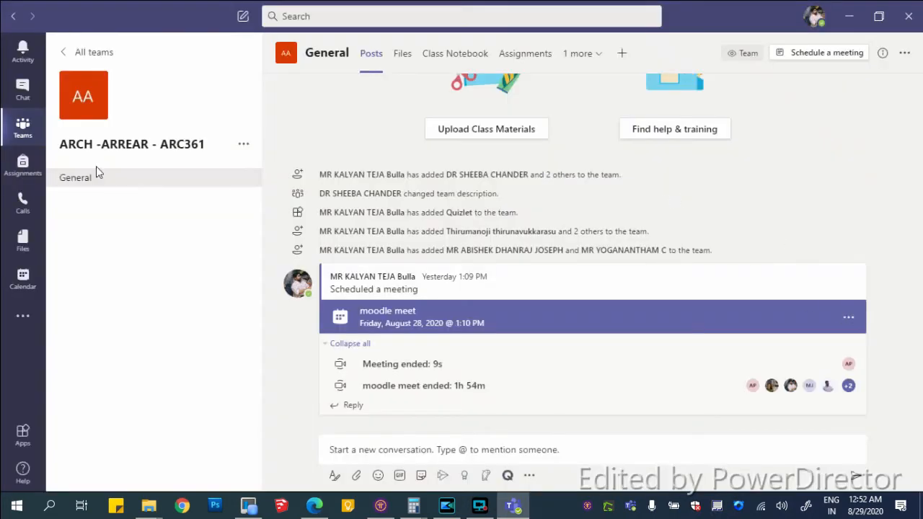
{"action": "left_click", "coordinate": [850, 319]}
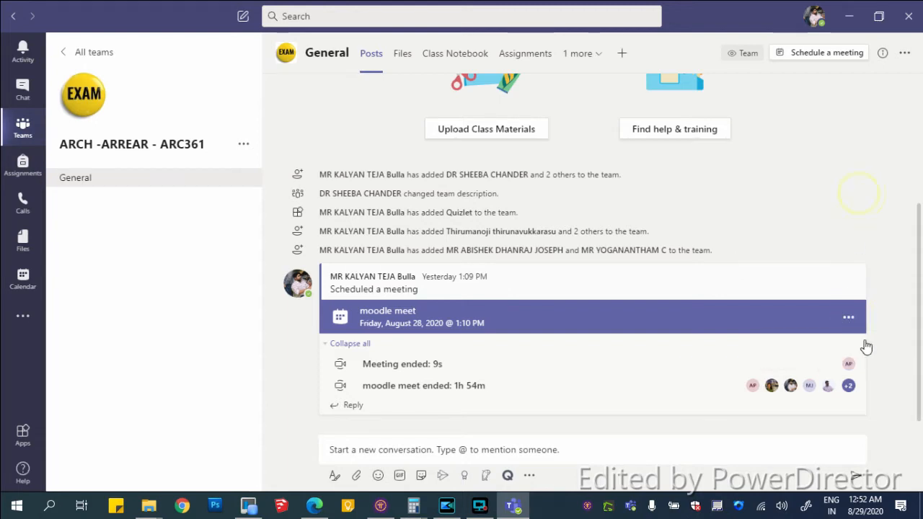
{"action": "left_click", "coordinate": [853, 254]}
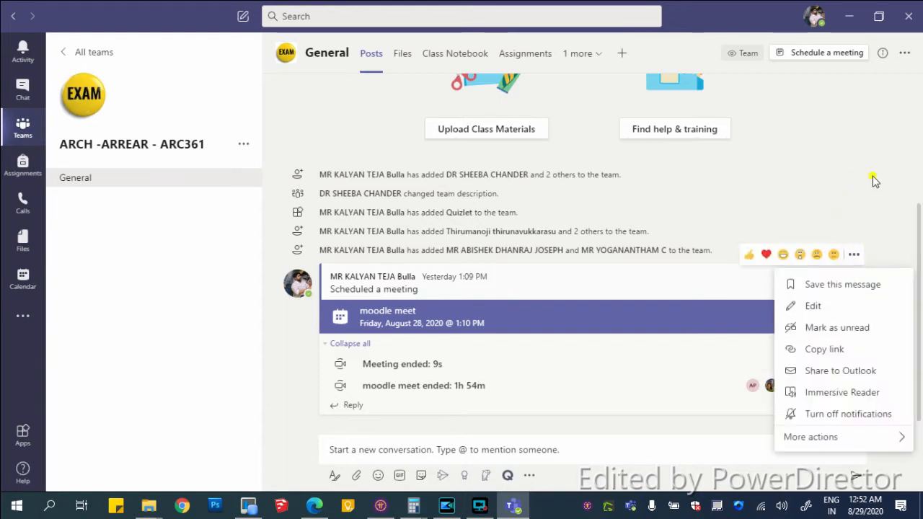
{"action": "left_click", "coordinate": [851, 285]}
{"action": "left_click", "coordinate": [850, 312]}
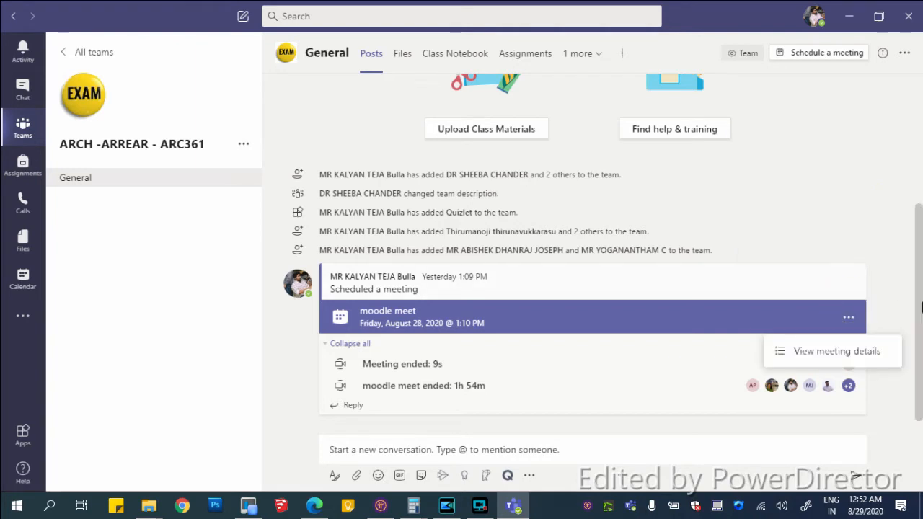
{"action": "scroll", "coordinate": [595, 119], "scroll_direction": "up", "scroll_amount": 3}
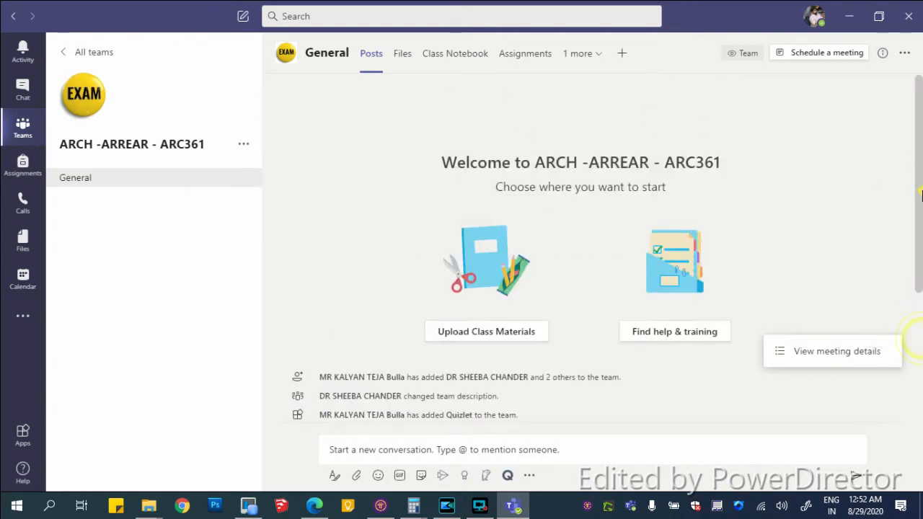
Open the class's assignments and start creating a quiz assignment.
{"action": "left_click", "coordinate": [536, 66]}
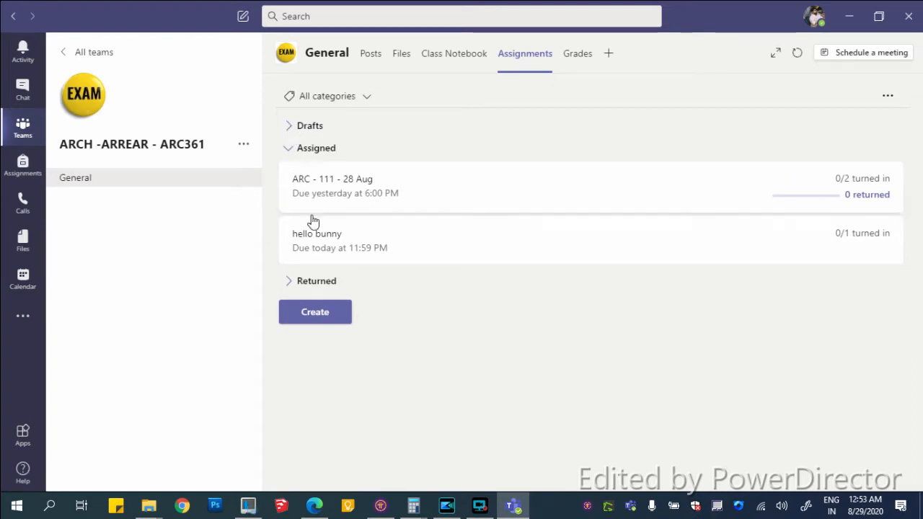
{"action": "left_click", "coordinate": [324, 315]}
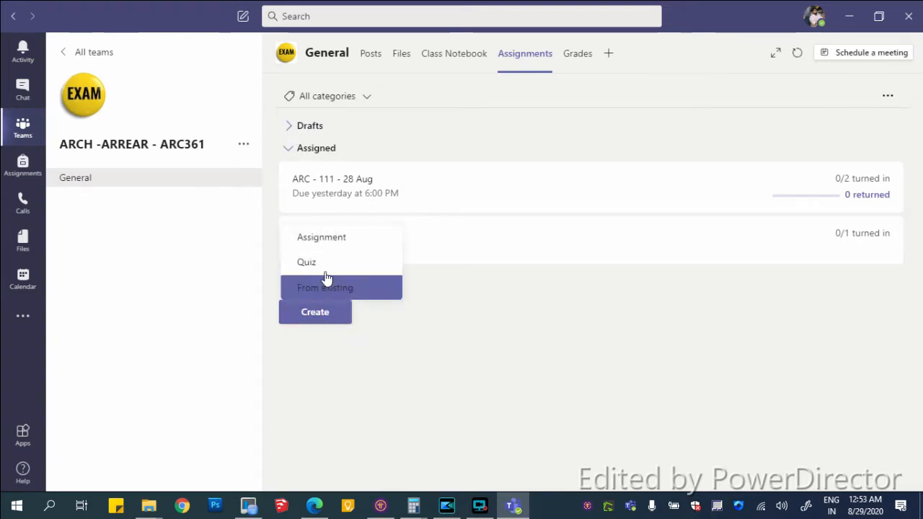
{"action": "left_click", "coordinate": [328, 272]}
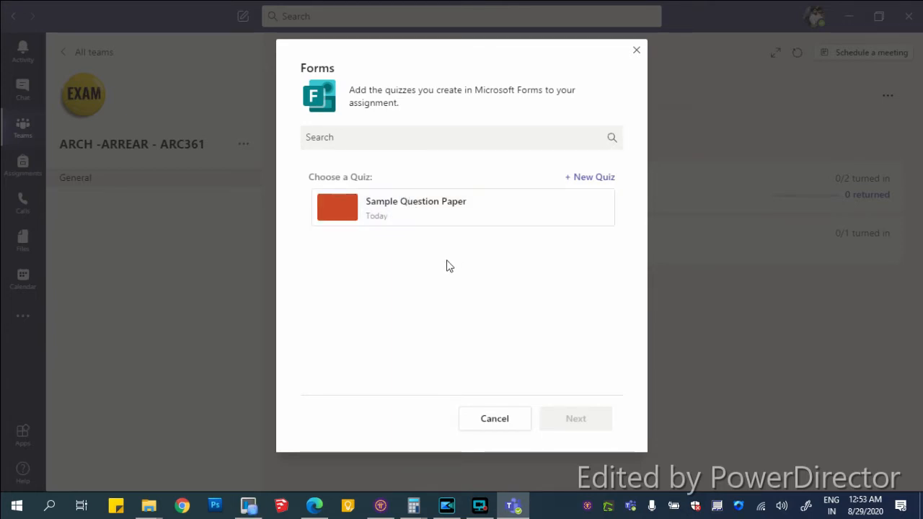
Switch to Microsoft Forms in the browser and retitle the Sample Question Paper quiz as "ARC 121 - Sample Question Paper".
{"action": "left_click", "coordinate": [318, 506]}
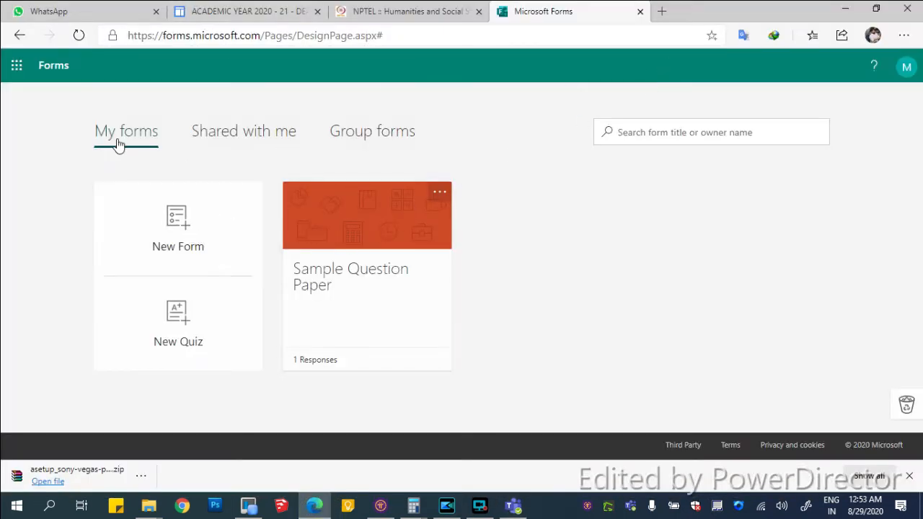
{"action": "left_click", "coordinate": [380, 311]}
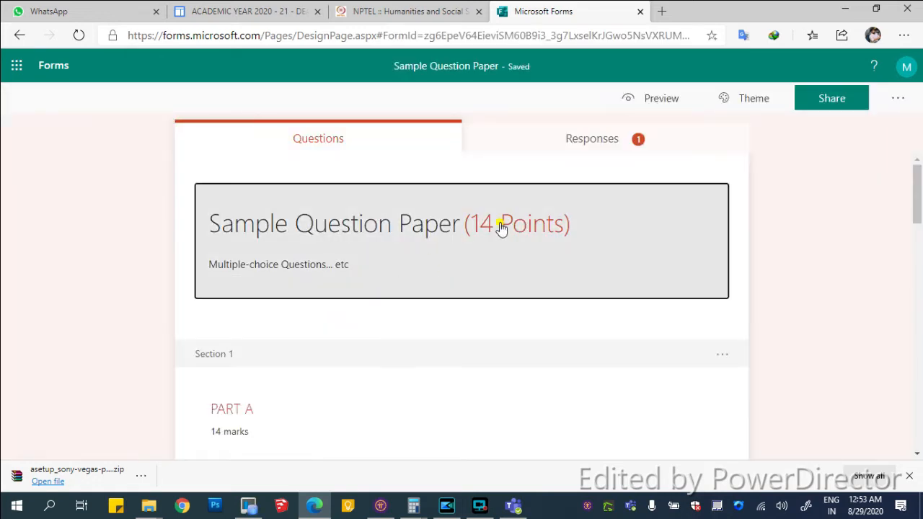
{"action": "left_click", "coordinate": [499, 218]}
{"action": "left_click", "coordinate": [406, 217]}
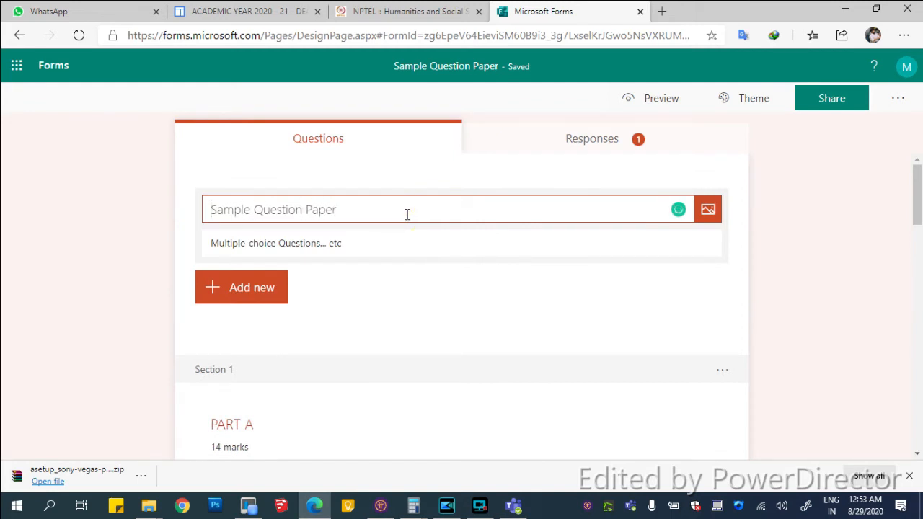
{"action": "type", "text": "ARC "}
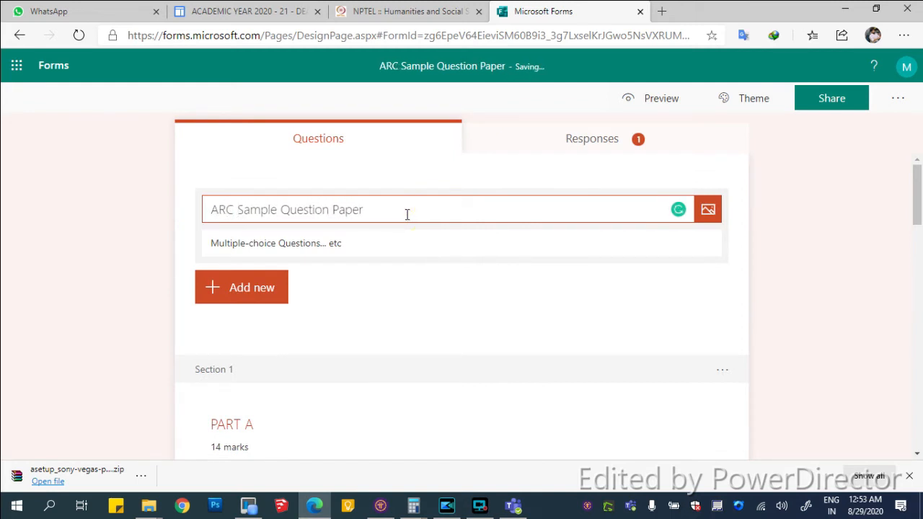
{"action": "type", "text": "121 -"}
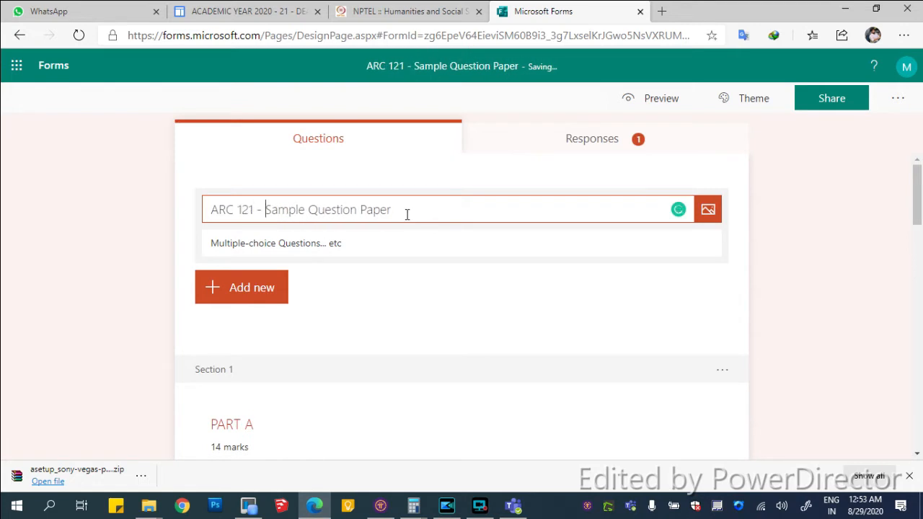
{"action": "left_click", "coordinate": [824, 241]}
Review the quiz's response summary and return to its questions.
{"action": "left_click", "coordinate": [639, 141]}
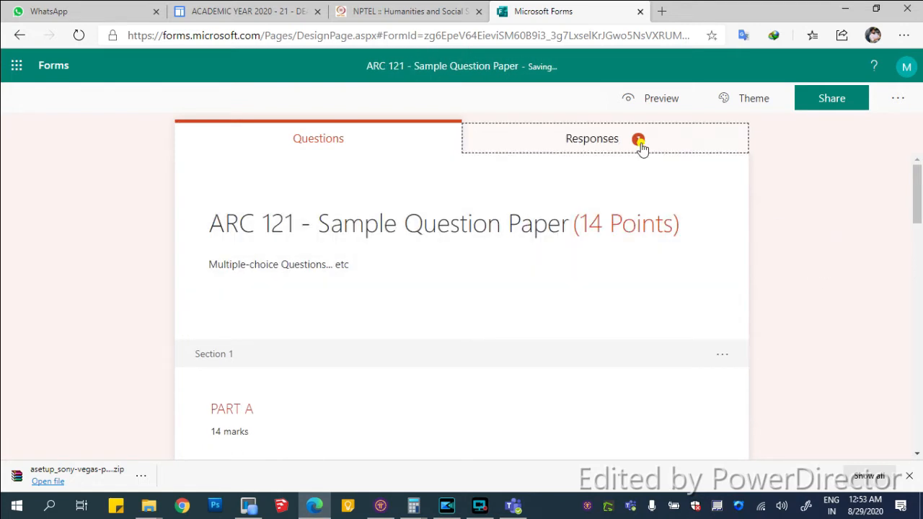
{"action": "scroll", "coordinate": [355, 254], "scroll_direction": "down", "scroll_amount": 3}
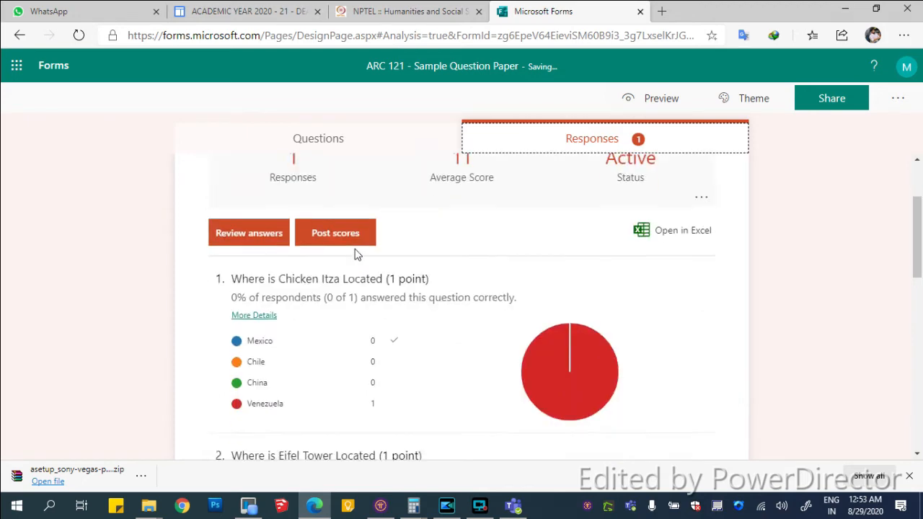
{"action": "scroll", "coordinate": [414, 266], "scroll_direction": "down", "scroll_amount": 5}
{"action": "scroll", "coordinate": [413, 269], "scroll_direction": "up", "scroll_amount": 5}
{"action": "left_click", "coordinate": [381, 142]}
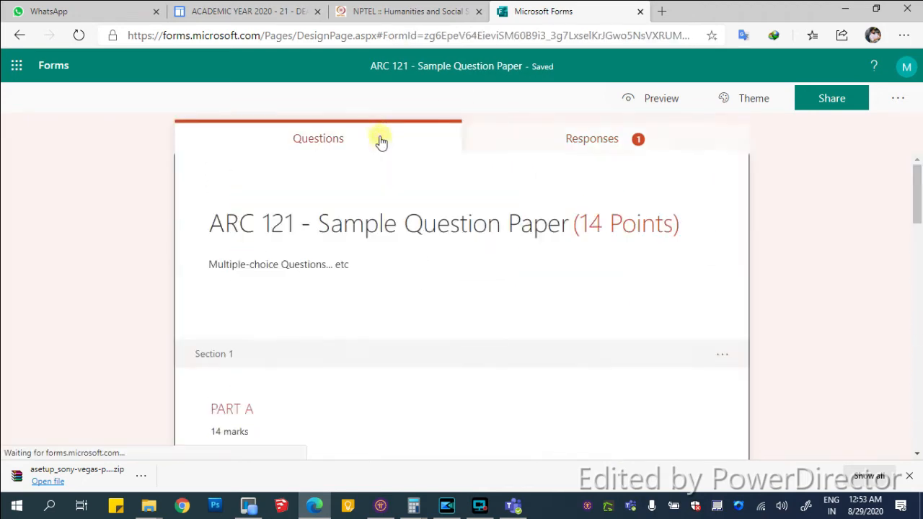
Return to Teams, reload the quiz list by starting a new quiz assignment, and attach "ARC 121 - Sample Question Paper".
{"action": "left_click", "coordinate": [844, 12]}
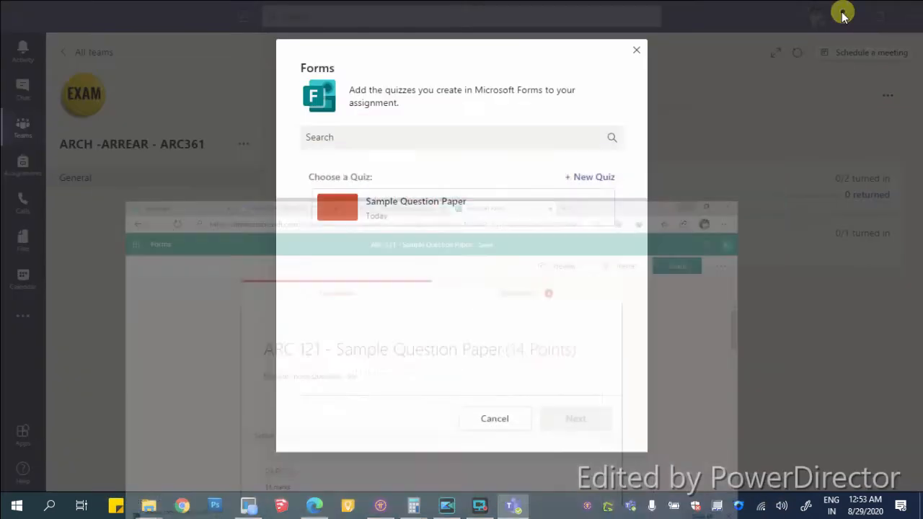
{"action": "left_click", "coordinate": [507, 424]}
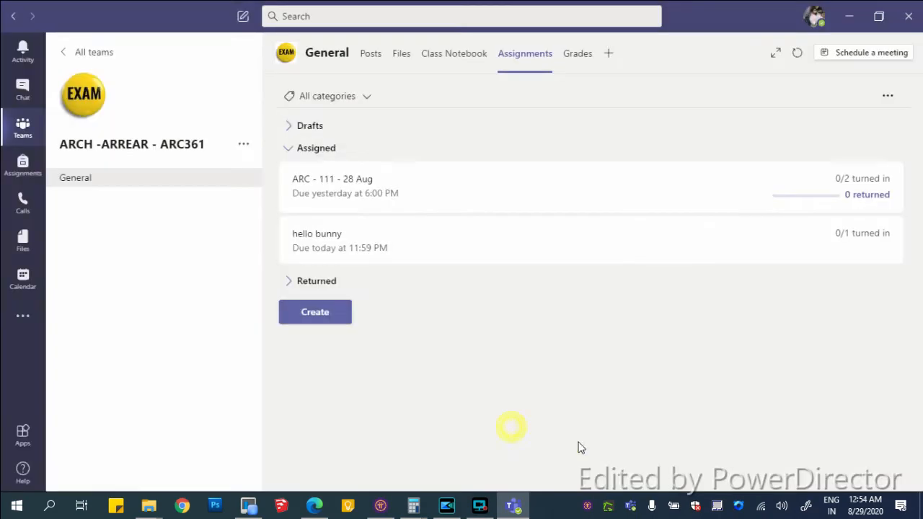
{"action": "left_click", "coordinate": [330, 313]}
{"action": "left_click", "coordinate": [330, 269]}
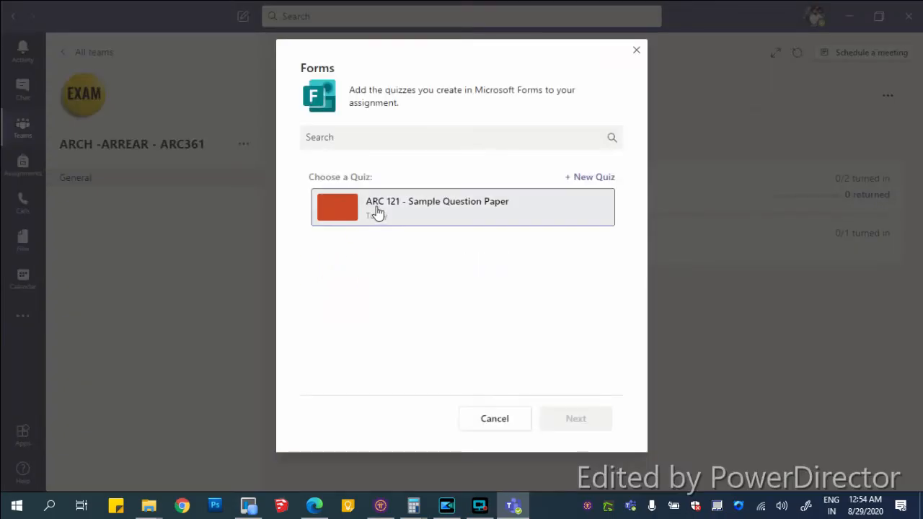
{"action": "left_click", "coordinate": [429, 219]}
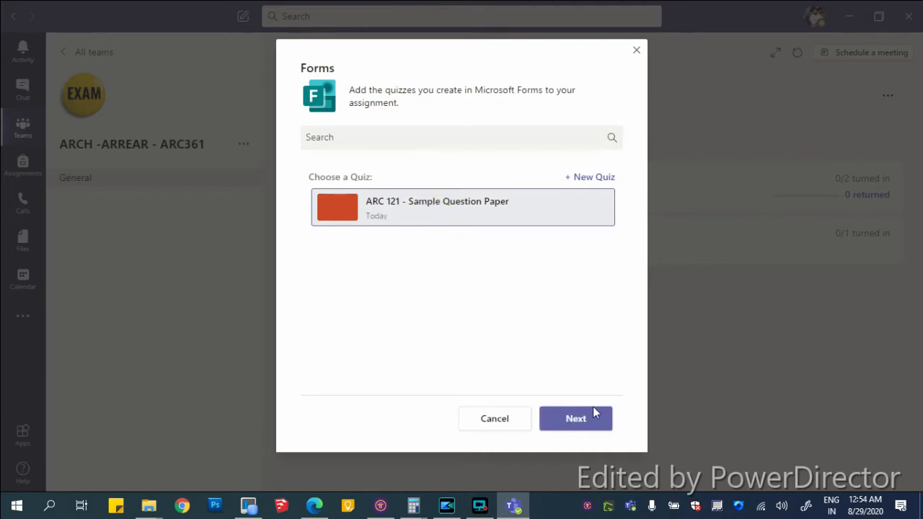
{"action": "left_click", "coordinate": [593, 415]}
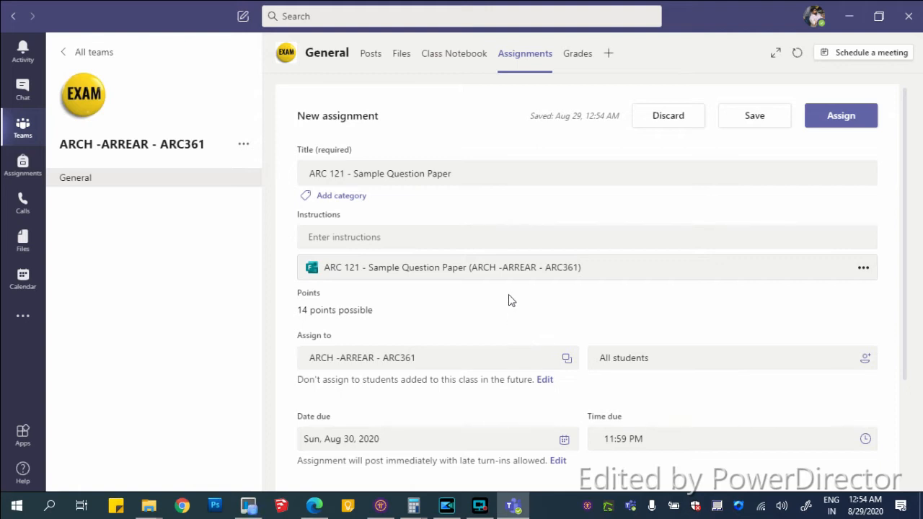
Append "- 2nd September" to the assignment title and enter the instruction "Please fill all the question and check the points for the Questions.".
{"action": "left_click", "coordinate": [462, 176]}
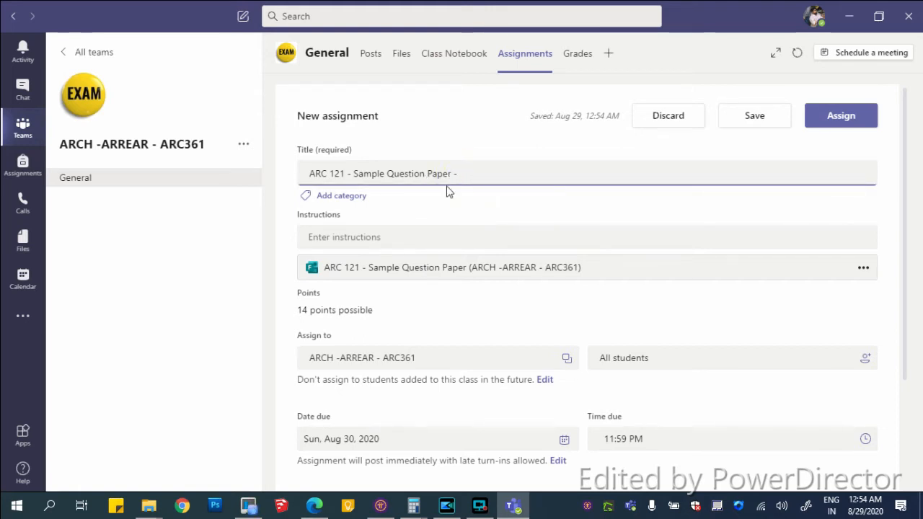
{"action": "type", "text": "- 2nd September"}
{"action": "left_click", "coordinate": [426, 238]}
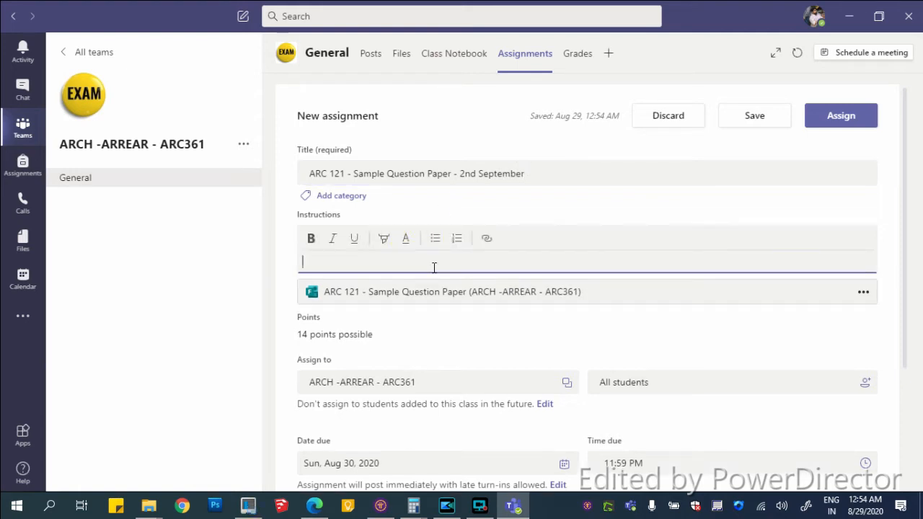
{"action": "type", "text": "Please fill all the questio"}
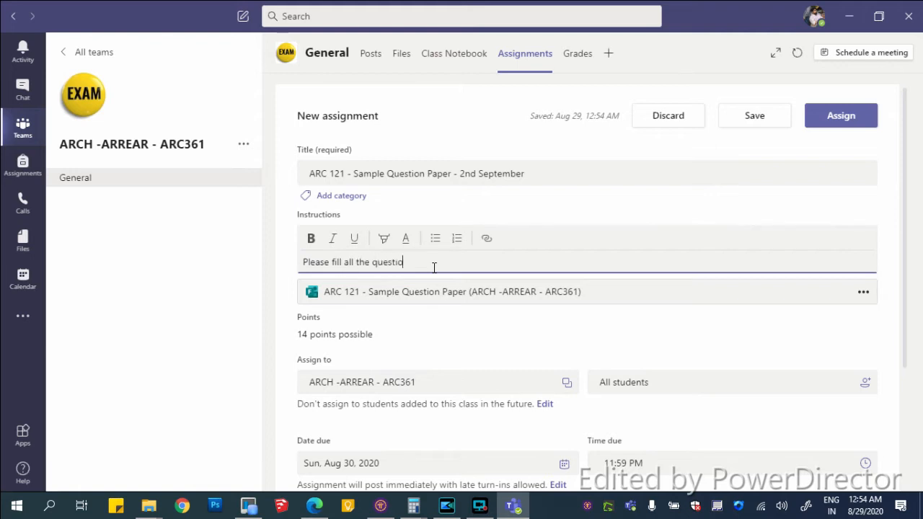
{"action": "type", "text": "n and check the points for the Questions."}
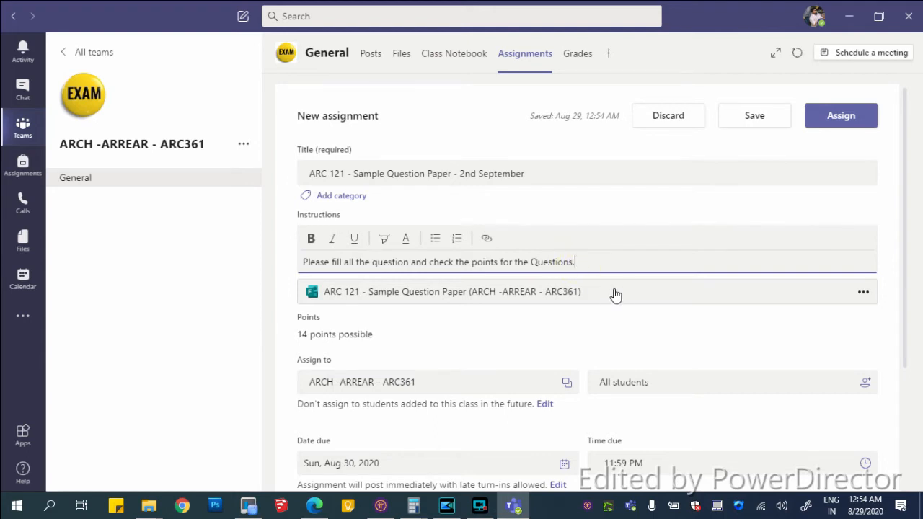
Add a second instruction line reading "Essay question must be writteern in an A4 and be uplaoded as PDF".
{"action": "key", "text": "Return"}
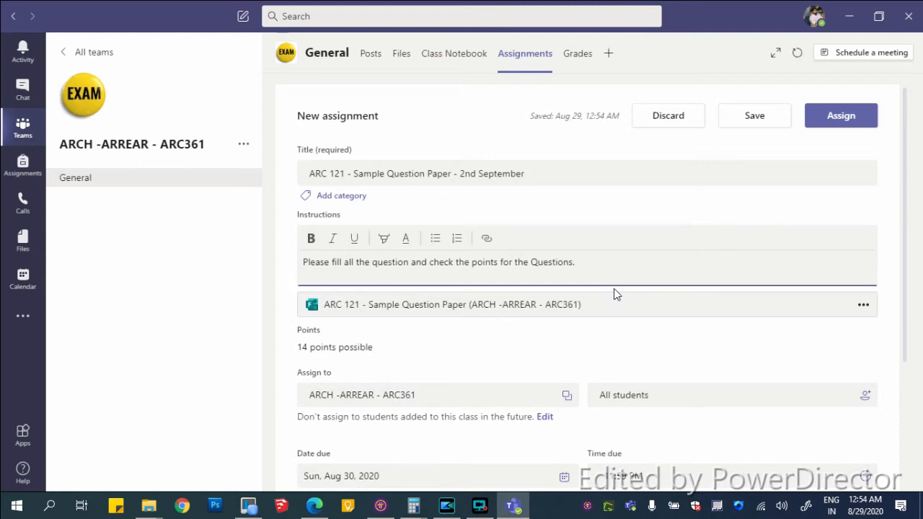
{"action": "type", "text": "Essay question must be writte"}
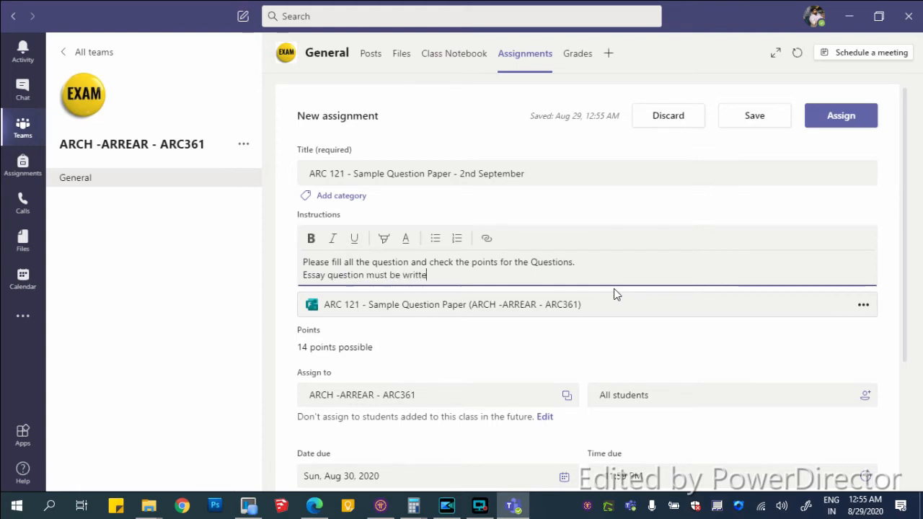
{"action": "type", "text": "ern in an A"}
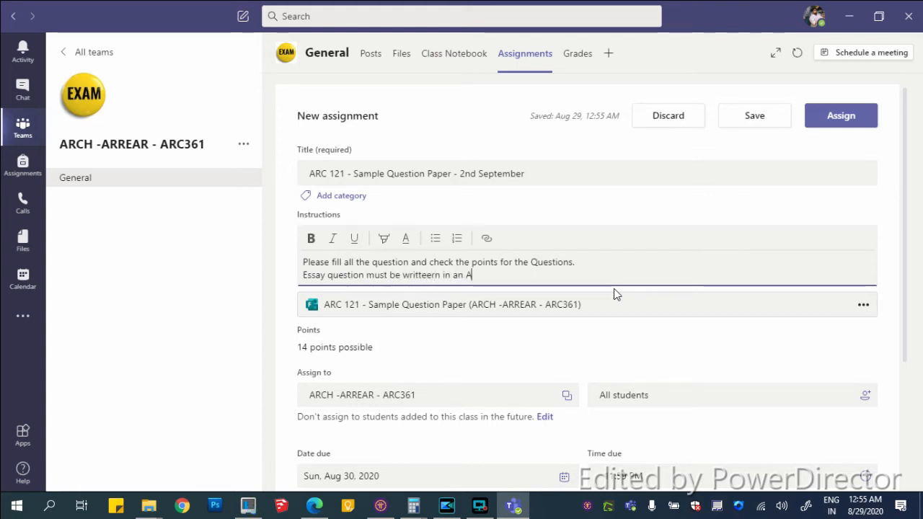
{"action": "type", "text": "$4 "}
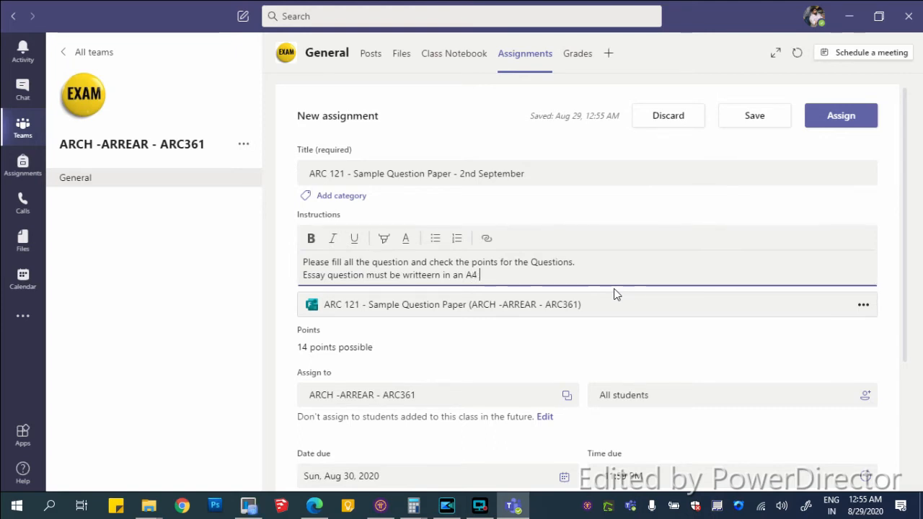
{"action": "type", "text": "and be uplaoded"}
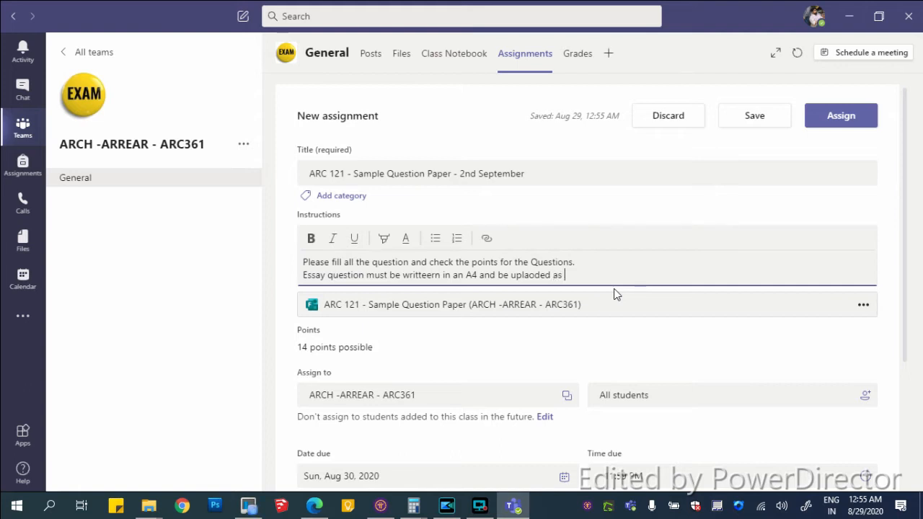
{"action": "type", "text": " as PDF"}
Extend the essay instruction after "A4" to read "then should be scanned using an appropriate app and then be uplaoded as PDF into the same quiz".
{"action": "left_click", "coordinate": [477, 273]}
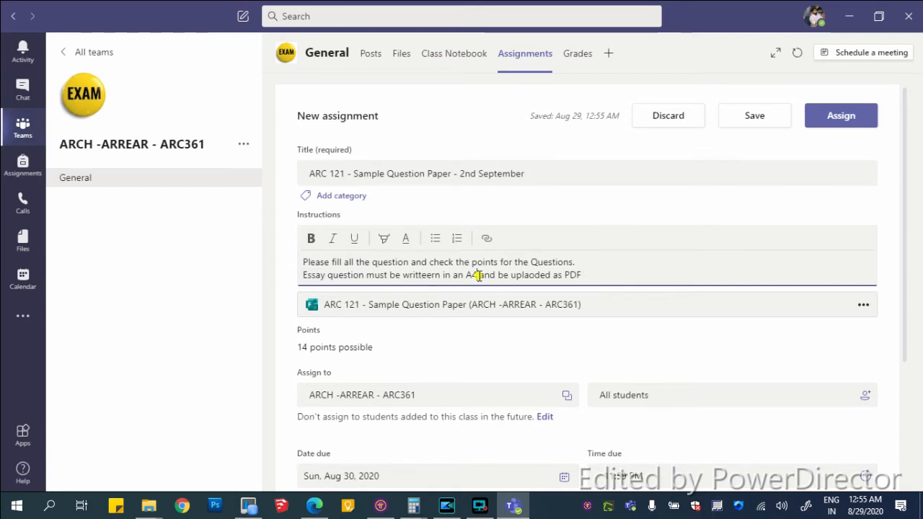
{"action": "type", "text": "then sh"}
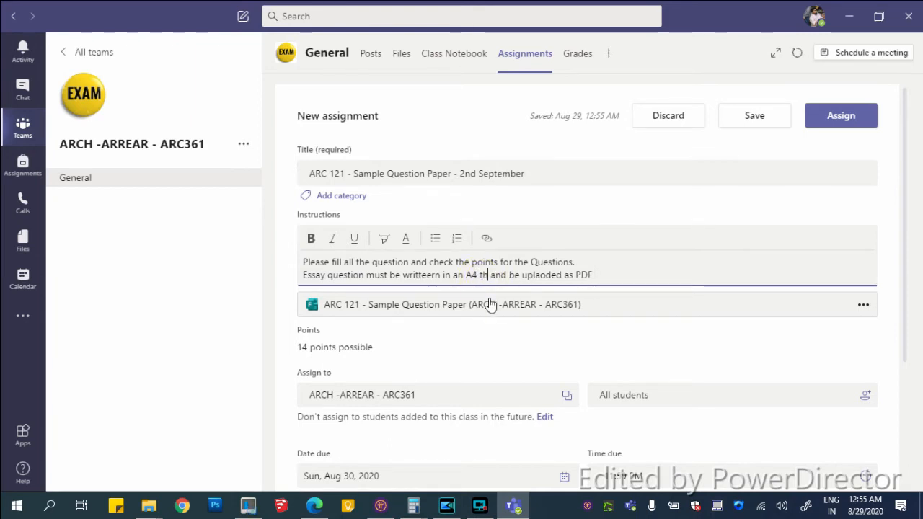
{"action": "type", "text": "ould be scanned"}
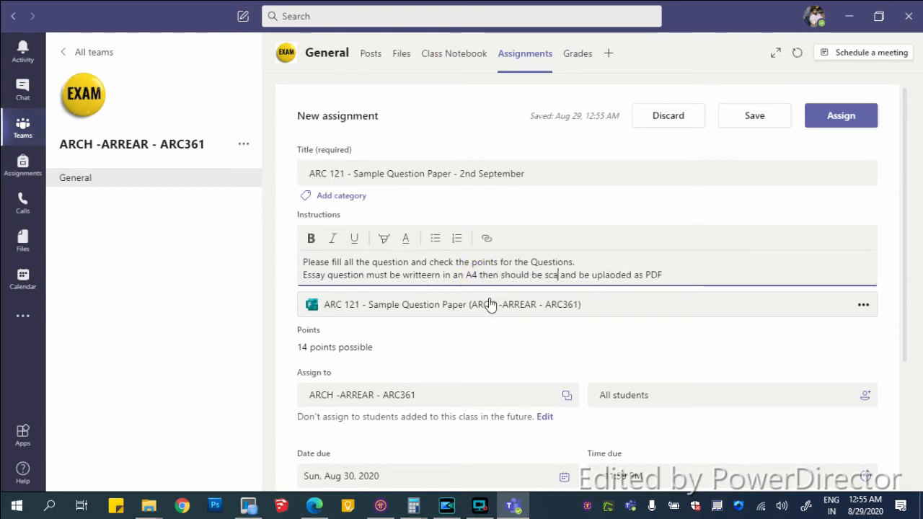
{"action": "type", "text": " using"}
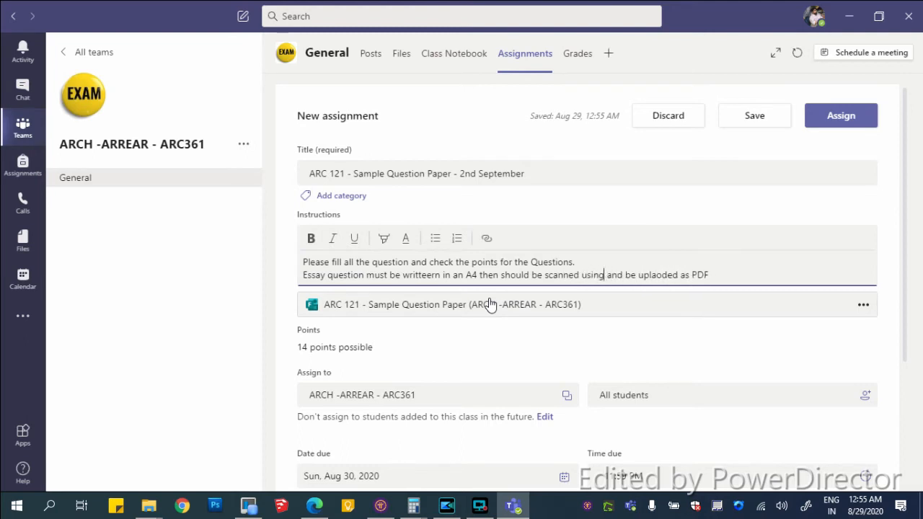
{"action": "type", "text": " an"}
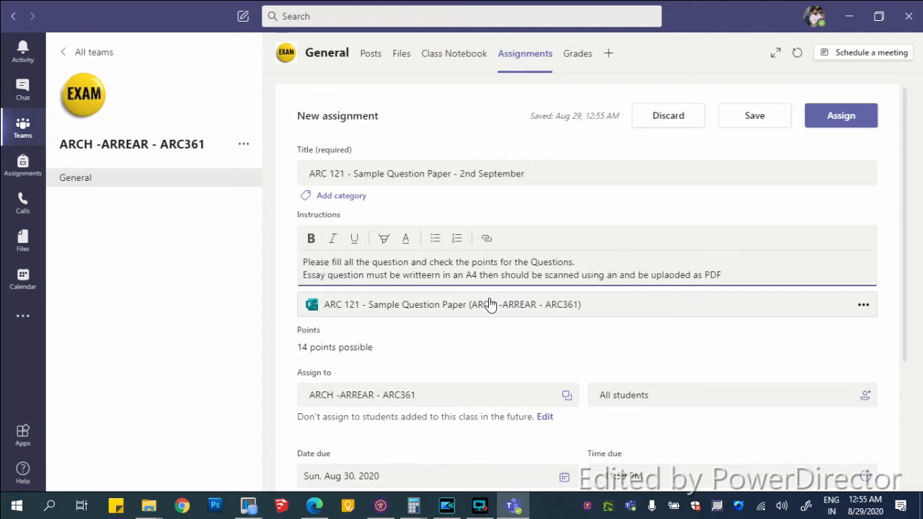
{"action": "type", "text": " appropri"}
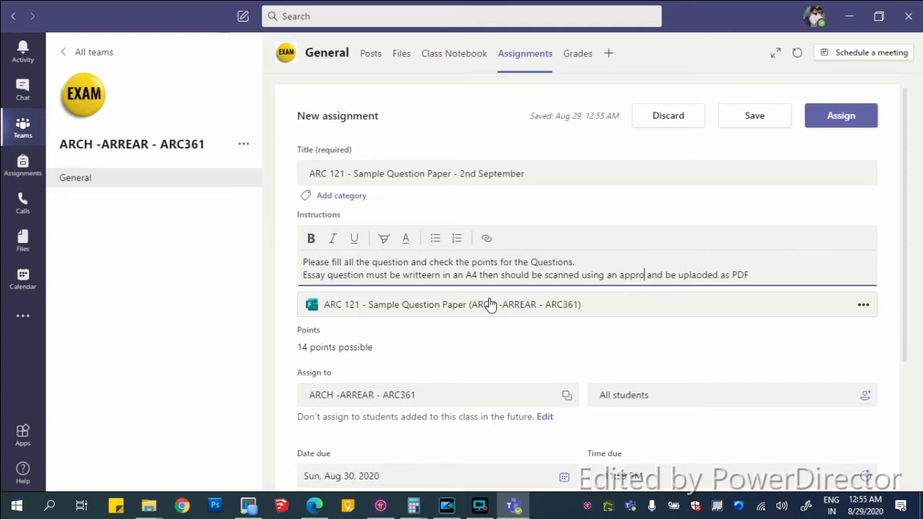
{"action": "type", "text": "ate app"}
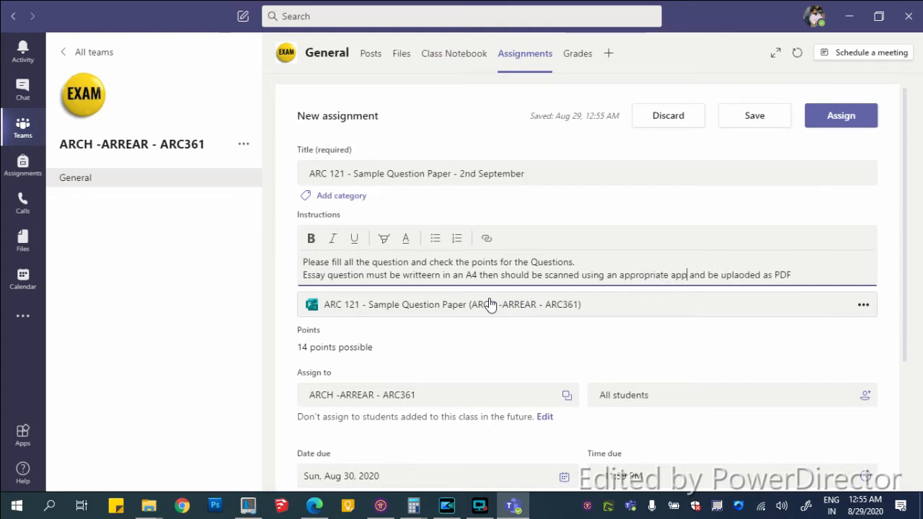
{"action": "type", "text": " and then"}
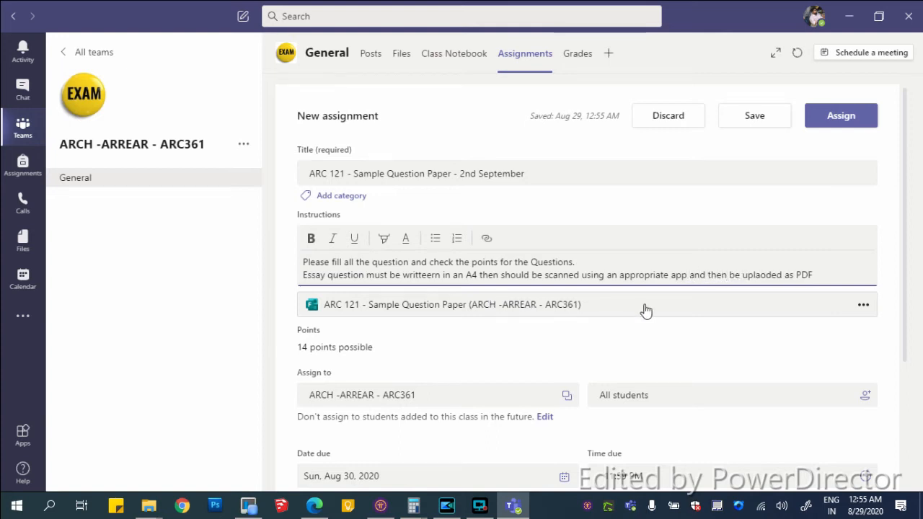
{"action": "left_click", "coordinate": [816, 276]}
{"action": "type", "text": "into the same quiz"}
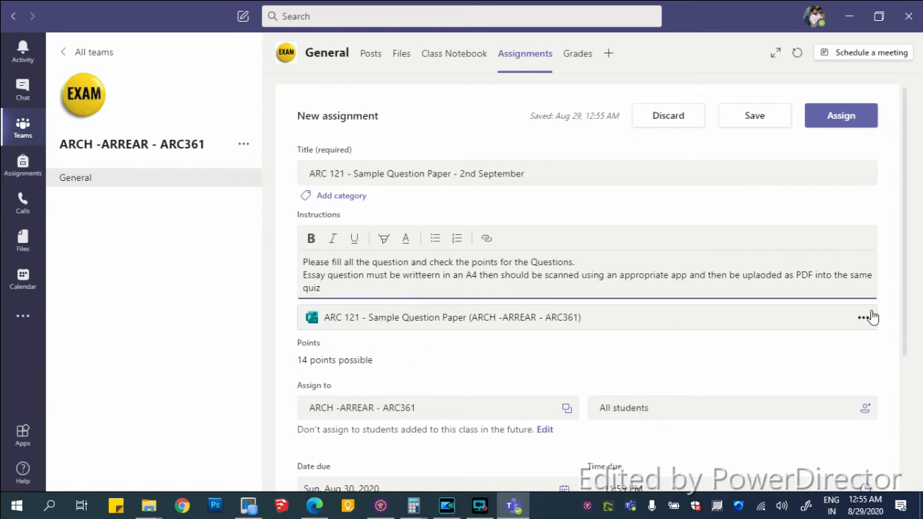
Restrict the assignment from all students to the first two students in the class list.
{"action": "left_click_drag", "start_coordinate": [904, 299], "coordinate": [896, 394]}
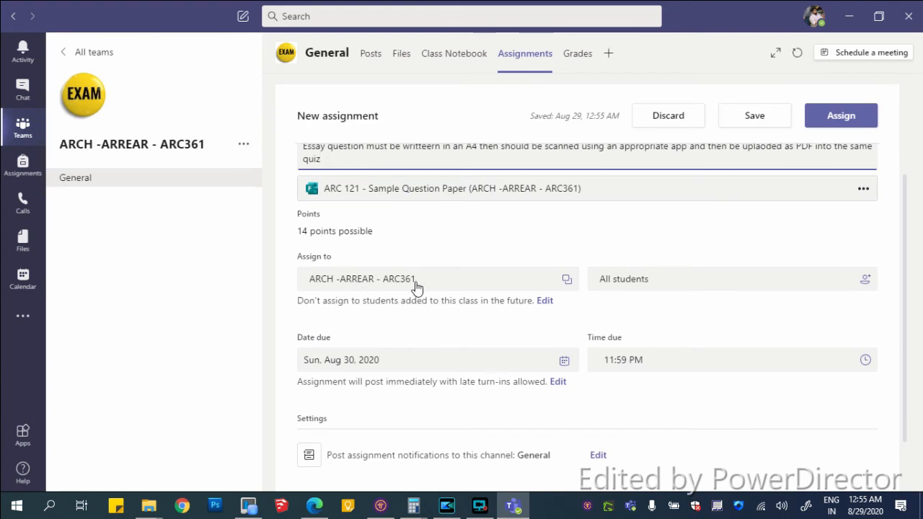
{"action": "left_click", "coordinate": [676, 287]}
{"action": "left_click", "coordinate": [703, 257]}
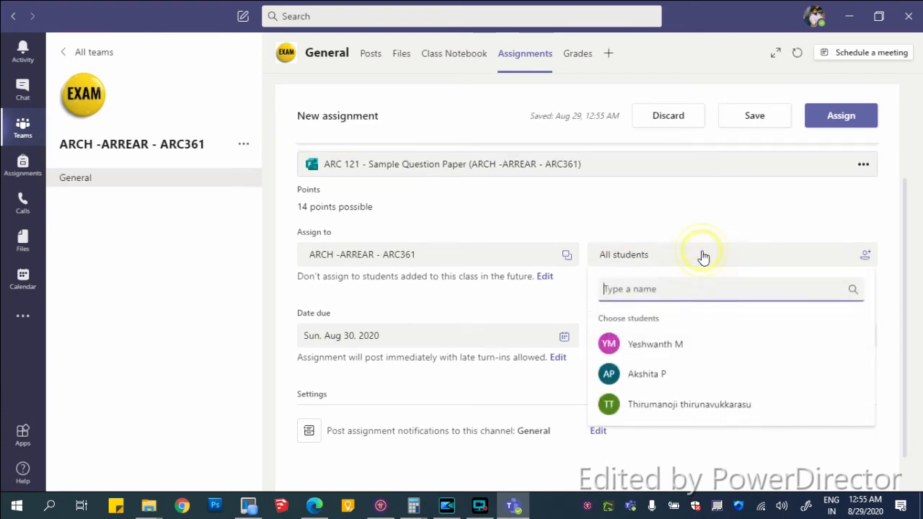
{"action": "left_click", "coordinate": [704, 342]}
{"action": "left_click", "coordinate": [698, 374]}
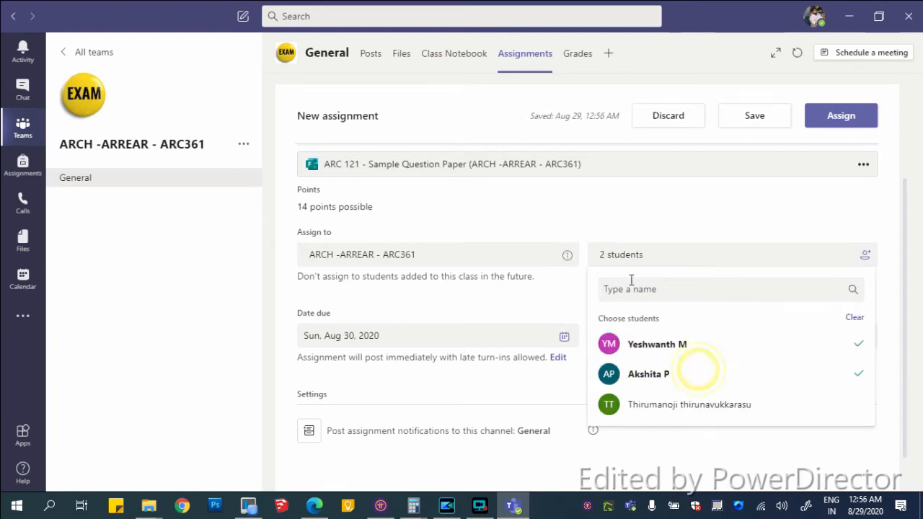
{"action": "left_click", "coordinate": [628, 219]}
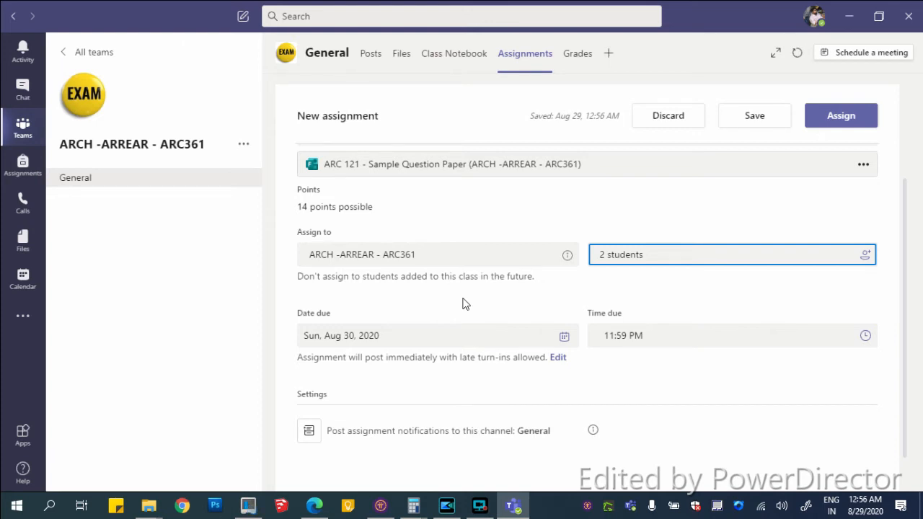
Edit the assignment timeline to schedule it for the future with the post date Wed, Sep 2, 2020.
{"action": "left_click", "coordinate": [343, 345]}
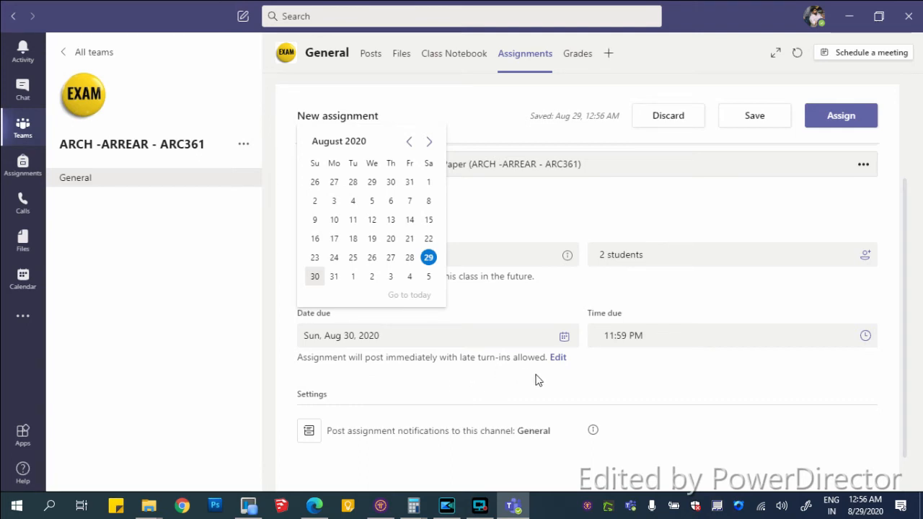
{"action": "left_click", "coordinate": [558, 358]}
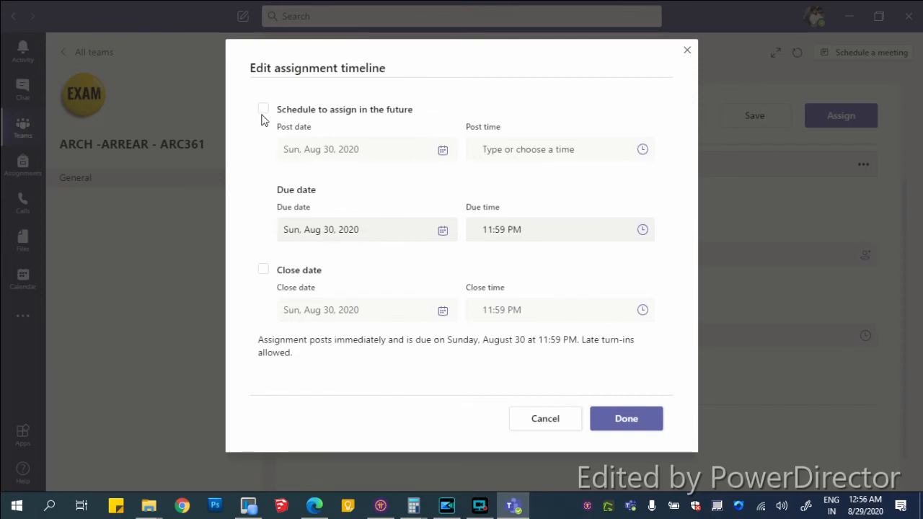
{"action": "left_click", "coordinate": [264, 111]}
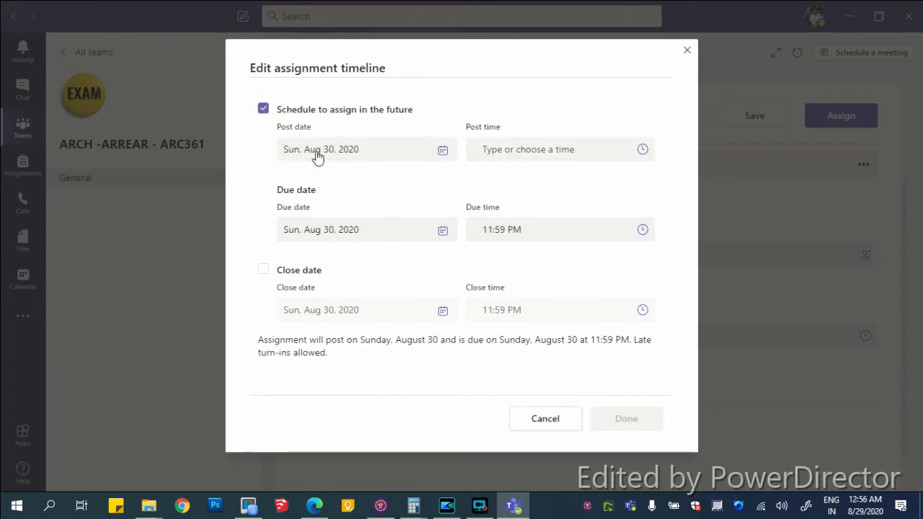
{"action": "left_click", "coordinate": [371, 157]}
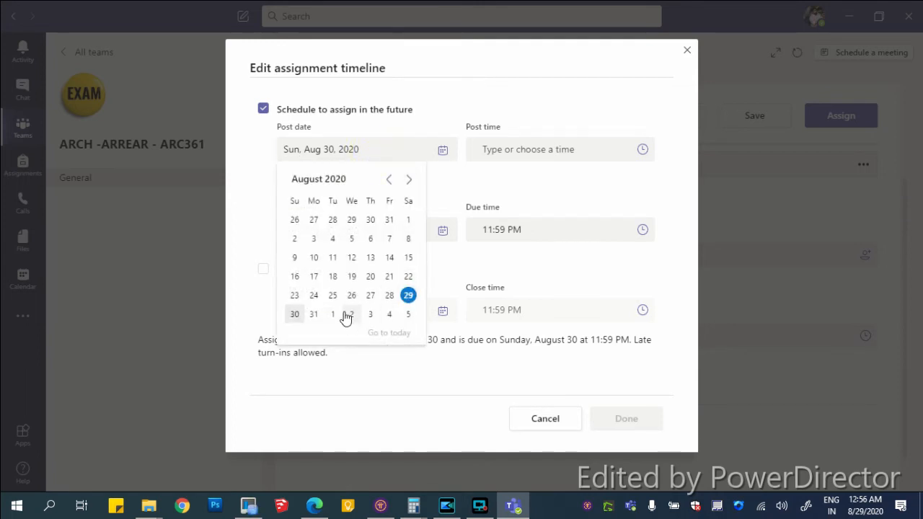
{"action": "left_click", "coordinate": [410, 182]}
{"action": "left_click", "coordinate": [351, 221]}
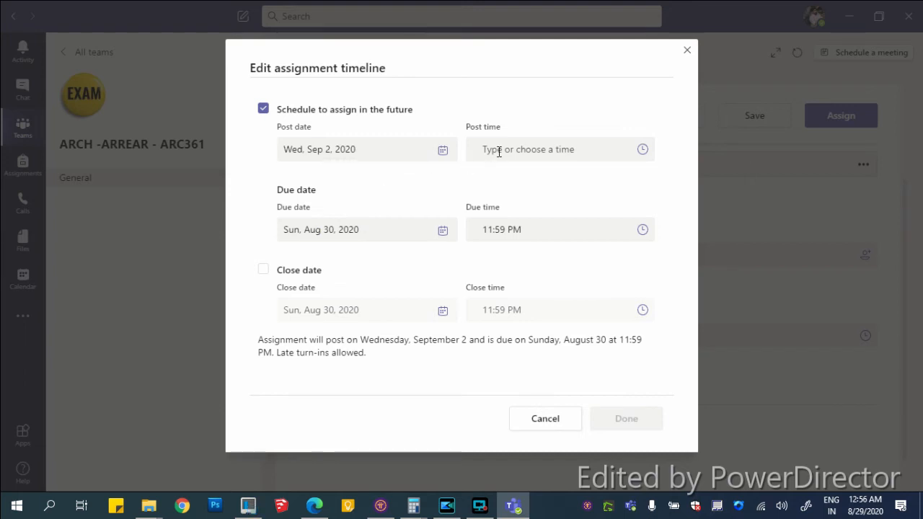
Set the scheduled assignment's post time to 11:00 AM.
{"action": "left_click", "coordinate": [493, 149]}
{"action": "left_click", "coordinate": [642, 150]}
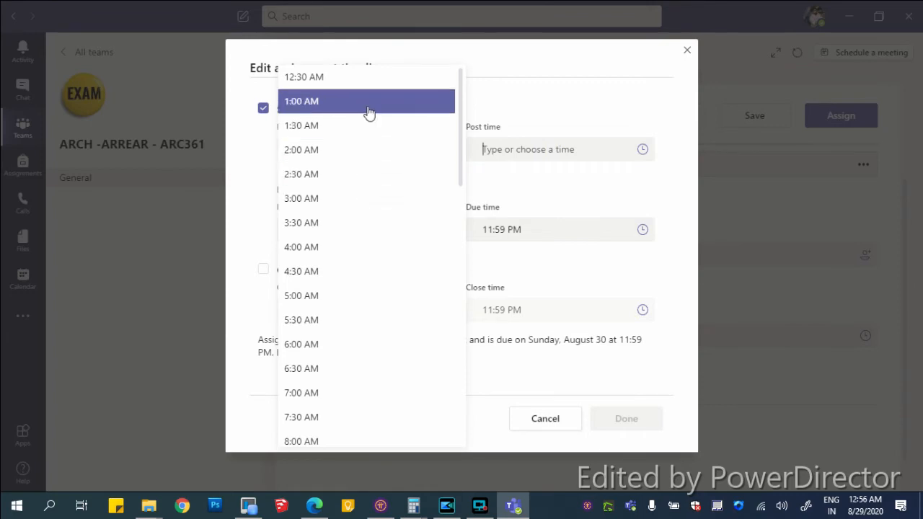
{"action": "scroll", "coordinate": [461, 128], "scroll_direction": "down", "scroll_amount": 1}
{"action": "scroll", "coordinate": [460, 110], "scroll_direction": "up", "scroll_amount": 1}
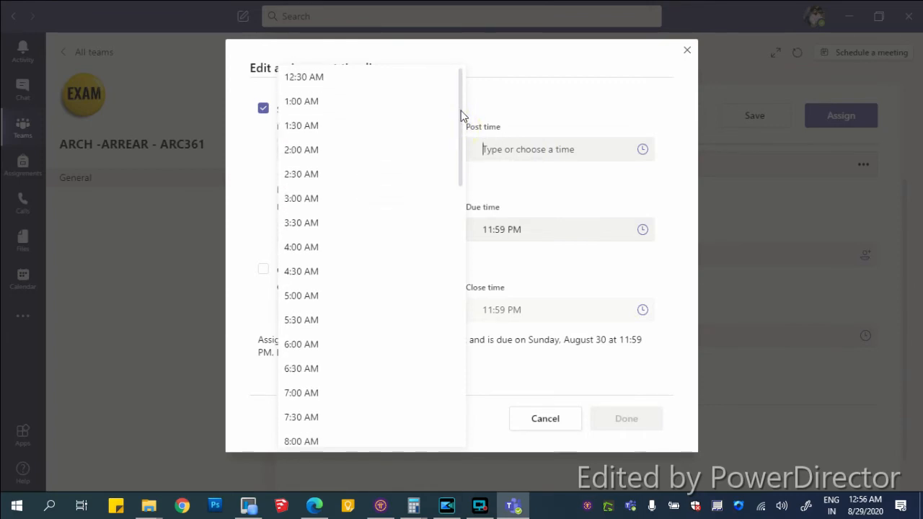
{"action": "scroll", "coordinate": [465, 144], "scroll_direction": "down", "scroll_amount": 3}
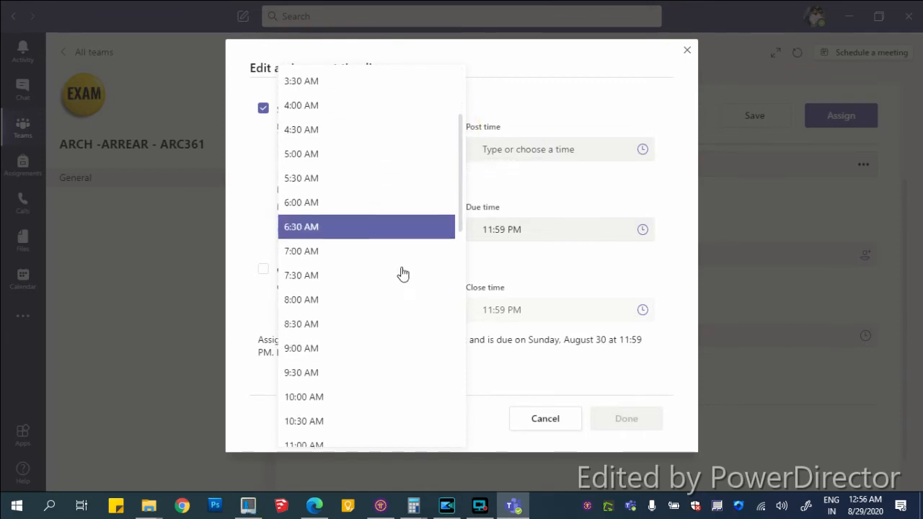
{"action": "left_click", "coordinate": [356, 445]}
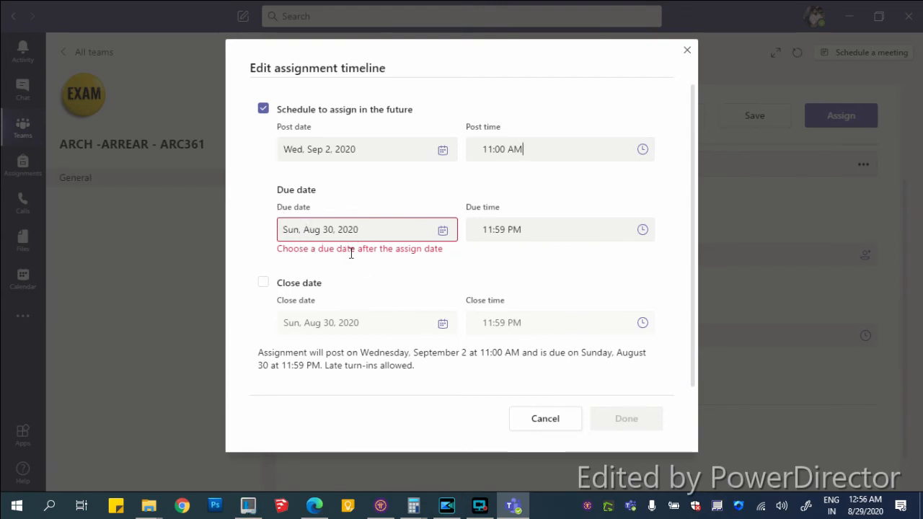
Enable a close date for the assignment and set its due date to Wed, Sep 2, 2020.
{"action": "left_click", "coordinate": [264, 283]}
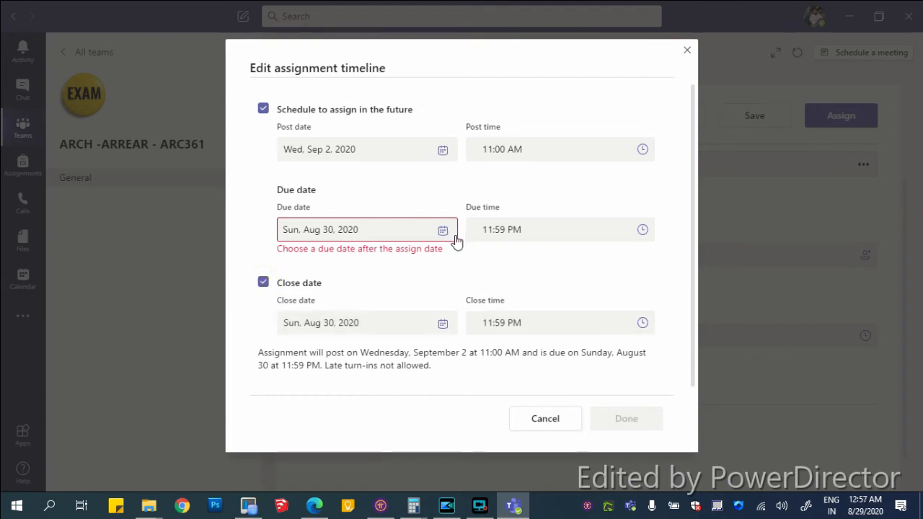
{"action": "left_click", "coordinate": [428, 231]}
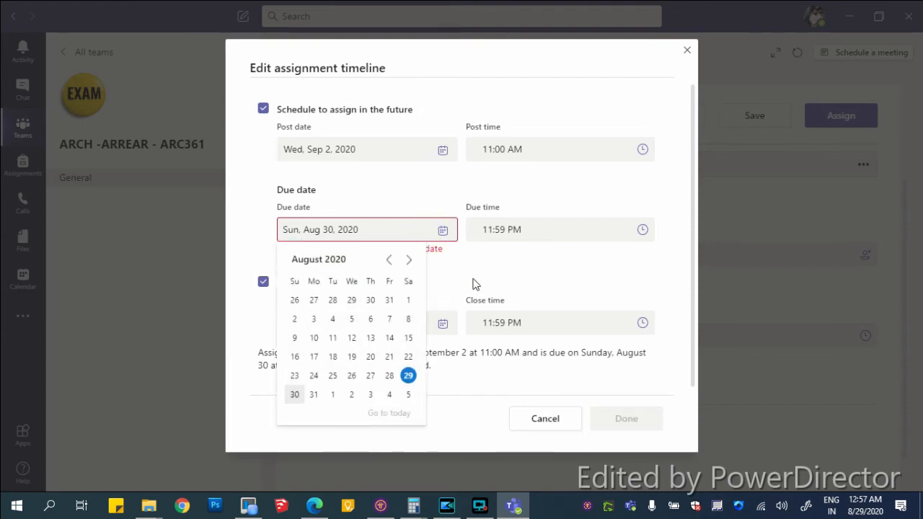
{"action": "left_click", "coordinate": [409, 261]}
{"action": "left_click", "coordinate": [352, 300]}
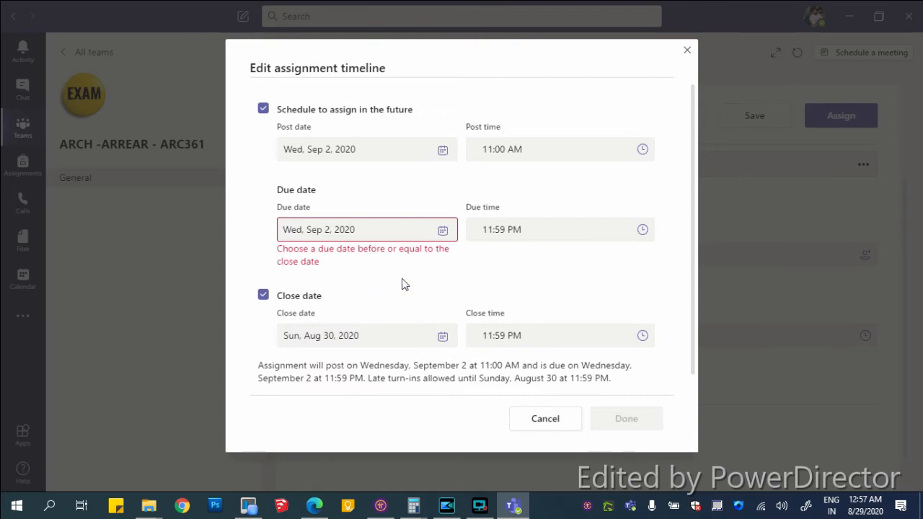
Set the assignment's due time to 12:00 PM.
{"action": "left_click", "coordinate": [509, 231]}
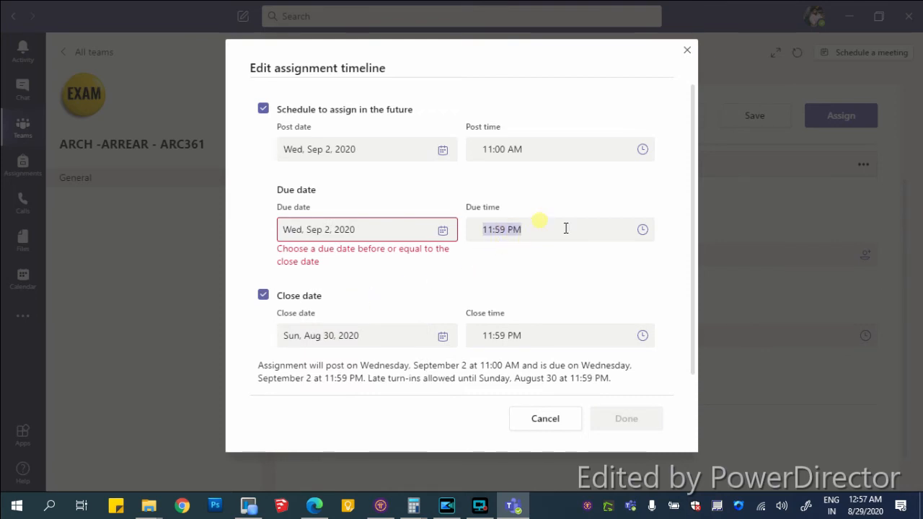
{"action": "left_click", "coordinate": [643, 235]}
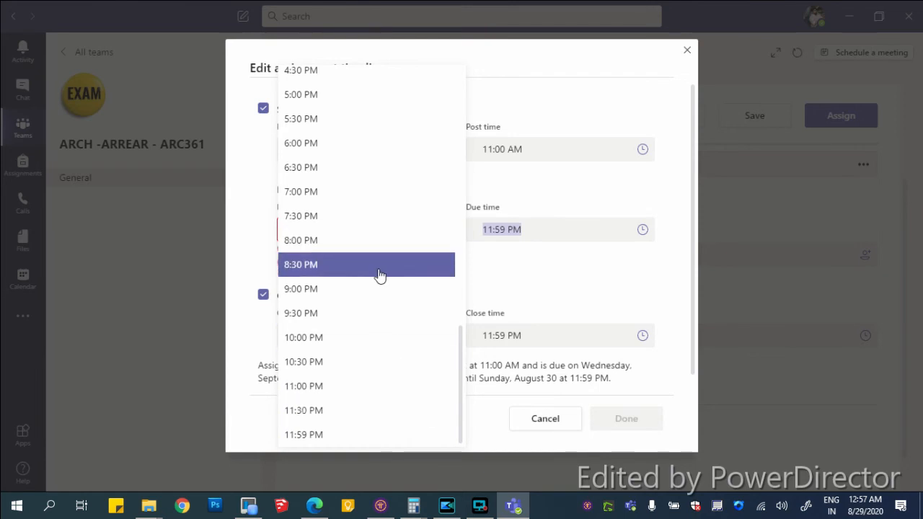
{"action": "scroll", "coordinate": [377, 274], "scroll_direction": "up", "scroll_amount": 3}
{"action": "scroll", "coordinate": [379, 278], "scroll_direction": "up", "scroll_amount": 3}
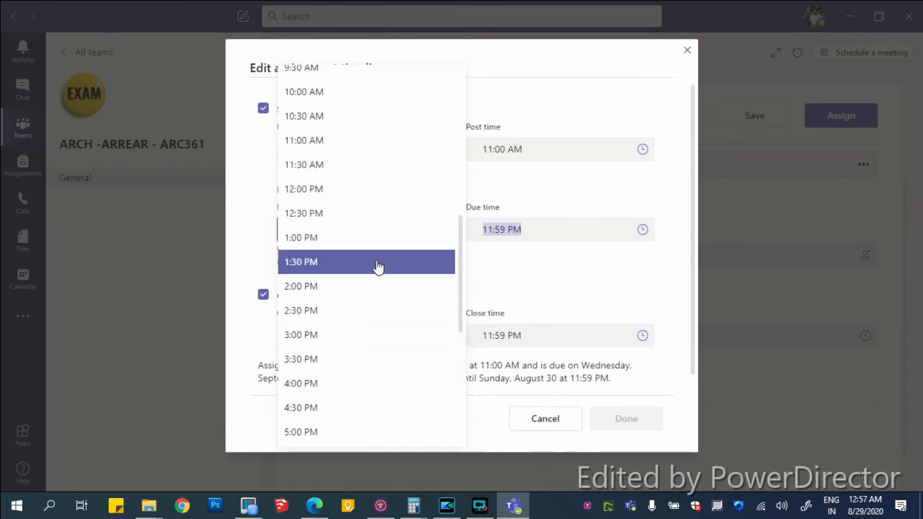
{"action": "left_click", "coordinate": [362, 188]}
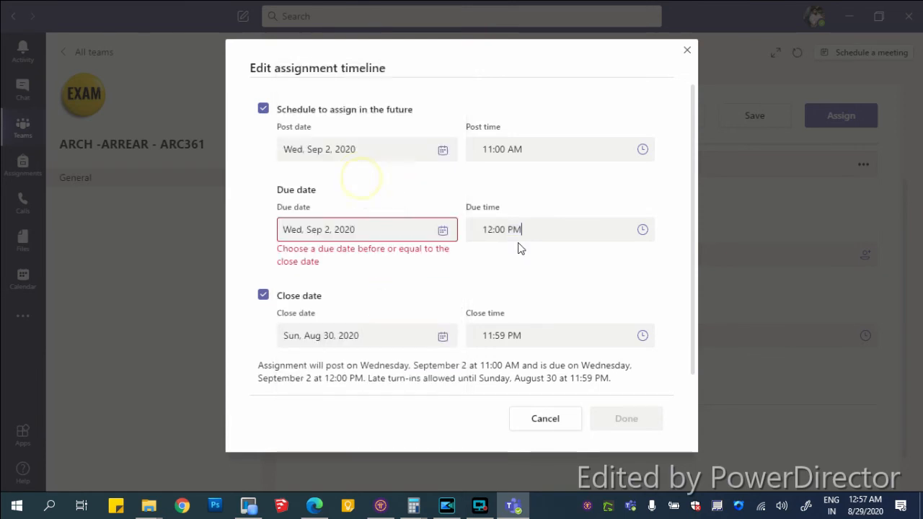
Set the assignment's due time to 11:30 AM.
{"action": "left_click", "coordinate": [550, 232]}
{"action": "left_click", "coordinate": [640, 231]}
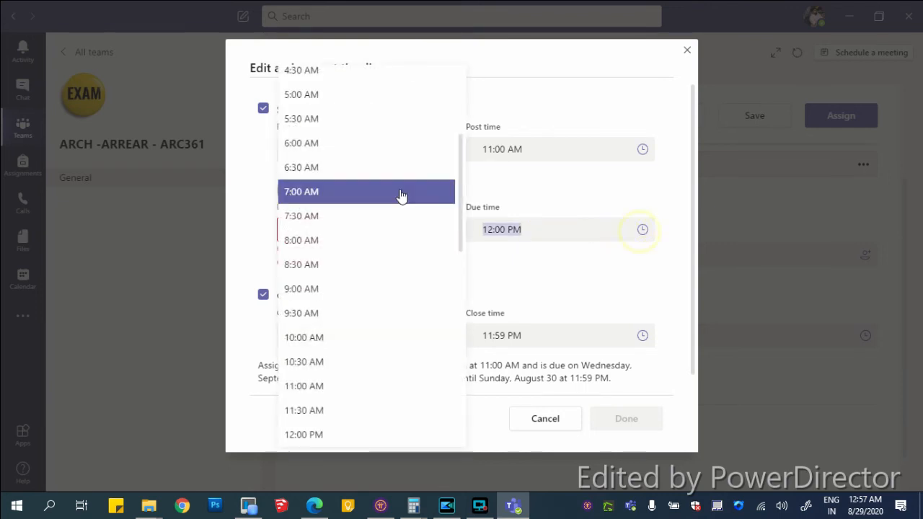
{"action": "scroll", "coordinate": [363, 233], "scroll_direction": "up", "scroll_amount": 2}
{"action": "scroll", "coordinate": [360, 233], "scroll_direction": "down", "scroll_amount": 5}
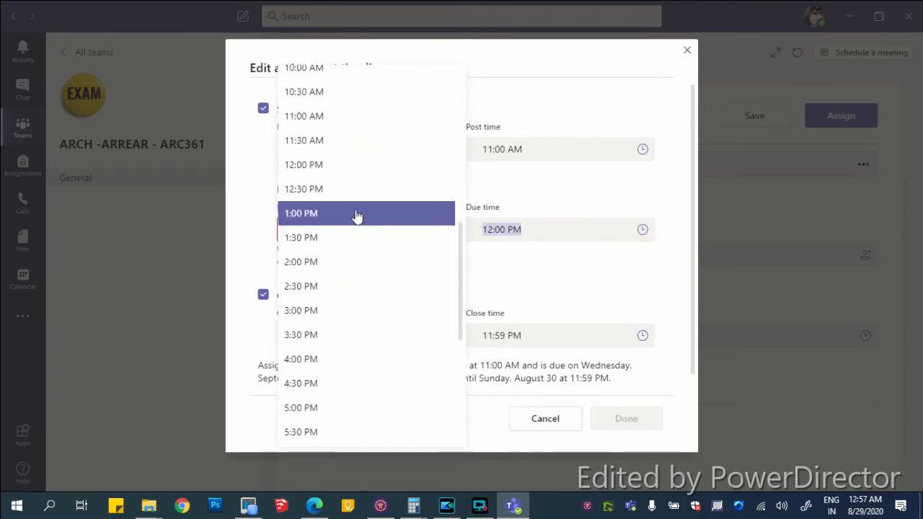
{"action": "left_click", "coordinate": [349, 148]}
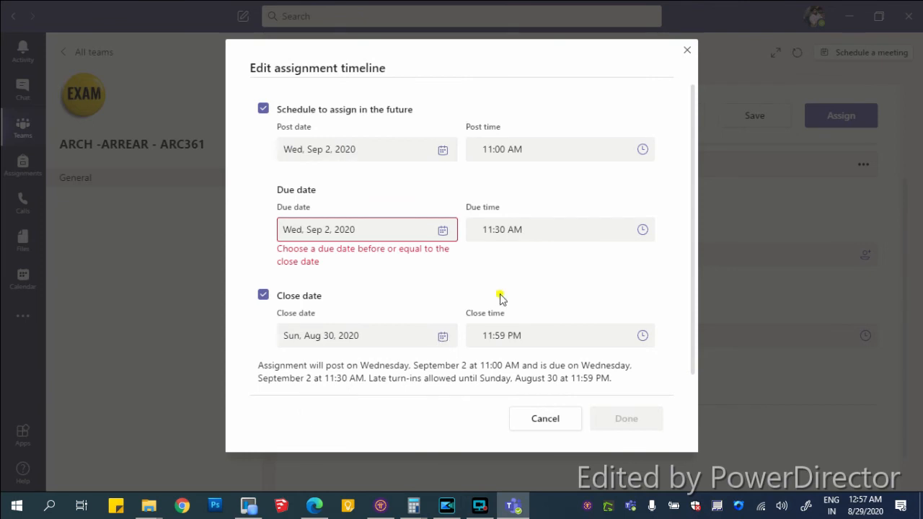
Disable and re-enable the close date so it matches the due date, Wed, Sep 2, 2020 at 11:30 AM, and apply the timeline.
{"action": "left_click", "coordinate": [263, 297]}
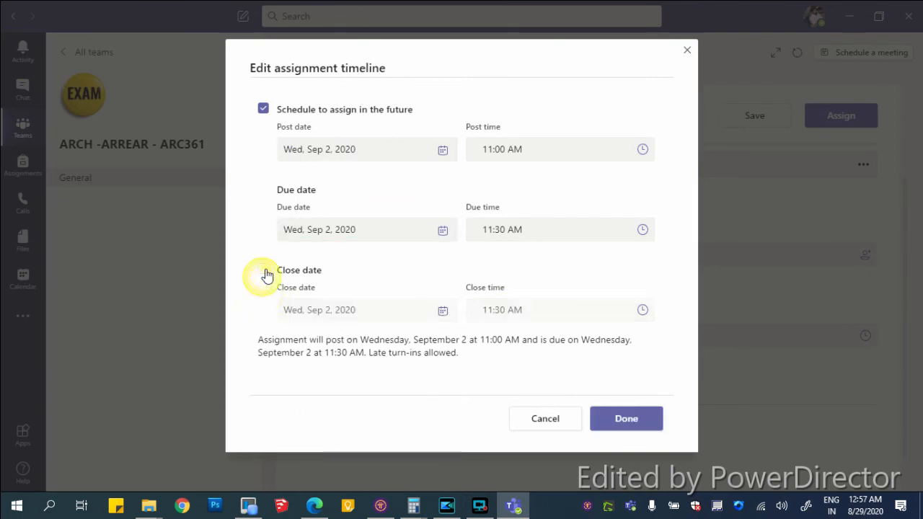
{"action": "left_click", "coordinate": [264, 270]}
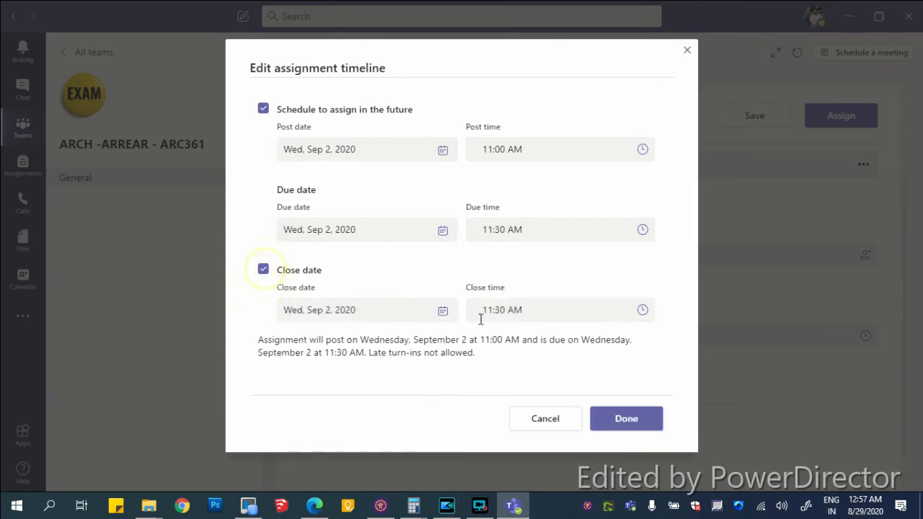
{"action": "left_click", "coordinate": [265, 271]}
{"action": "left_click", "coordinate": [266, 273]}
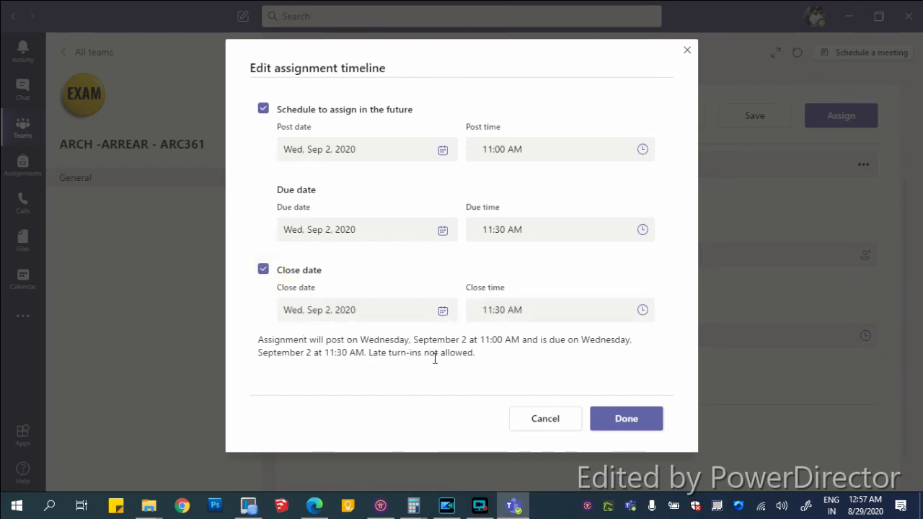
{"action": "left_click_drag", "start_coordinate": [377, 354], "coordinate": [504, 353]}
{"action": "left_click", "coordinate": [504, 352]}
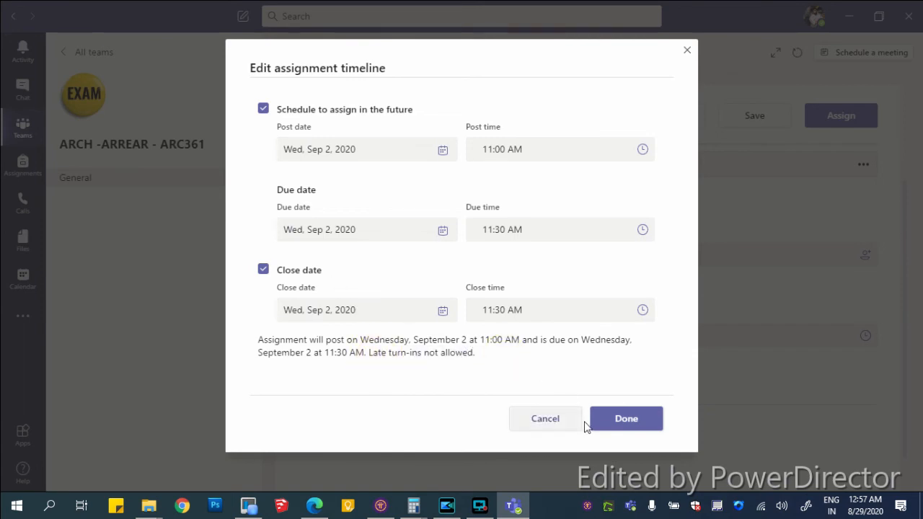
{"action": "left_click", "coordinate": [612, 421]}
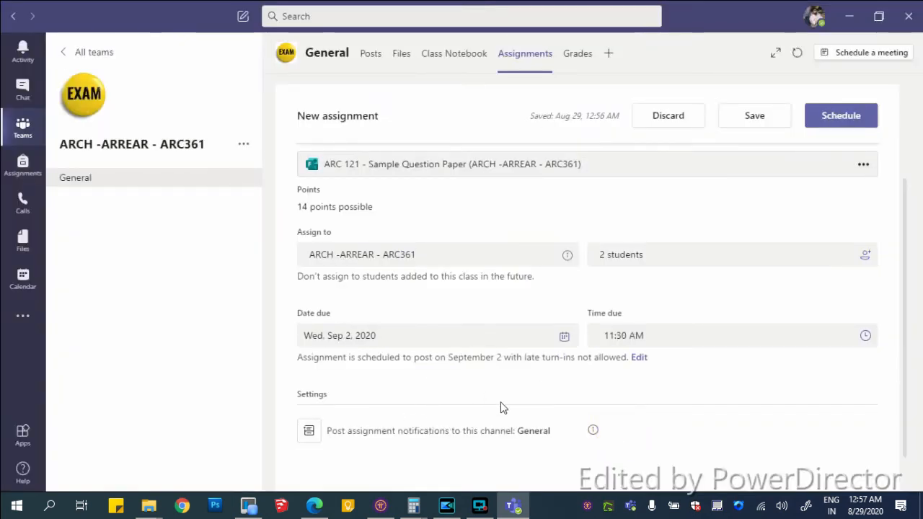
Save the assignment as a draft and reopen "ARC 121 - Sample Question Paper - 2nd September" from the drafts.
{"action": "left_click", "coordinate": [750, 119]}
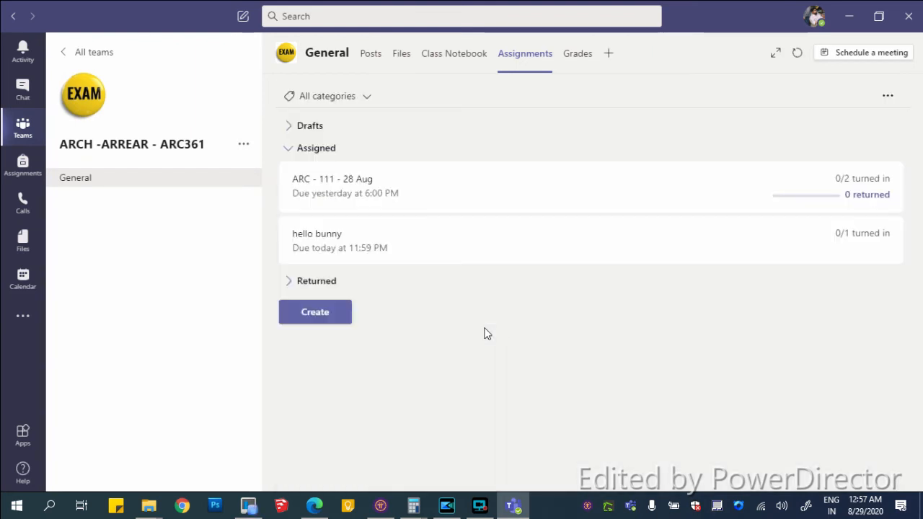
{"action": "left_click", "coordinate": [289, 131]}
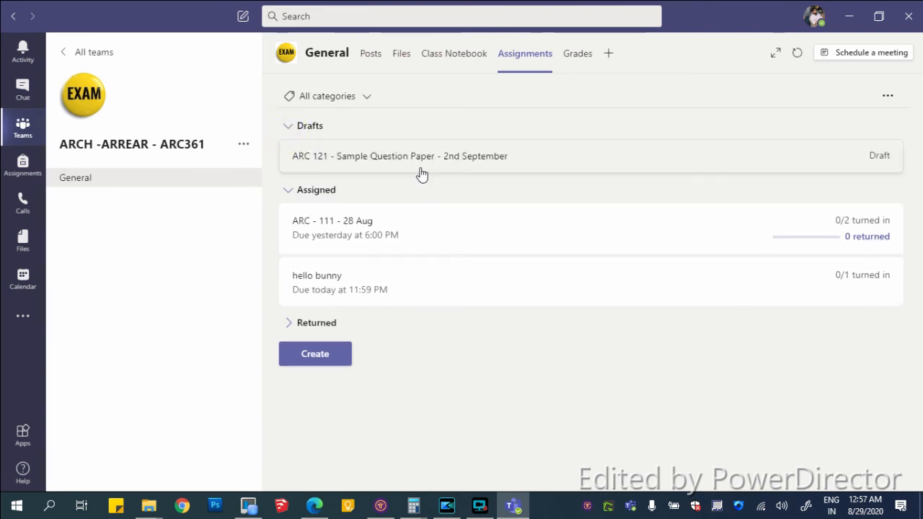
{"action": "left_click", "coordinate": [420, 173]}
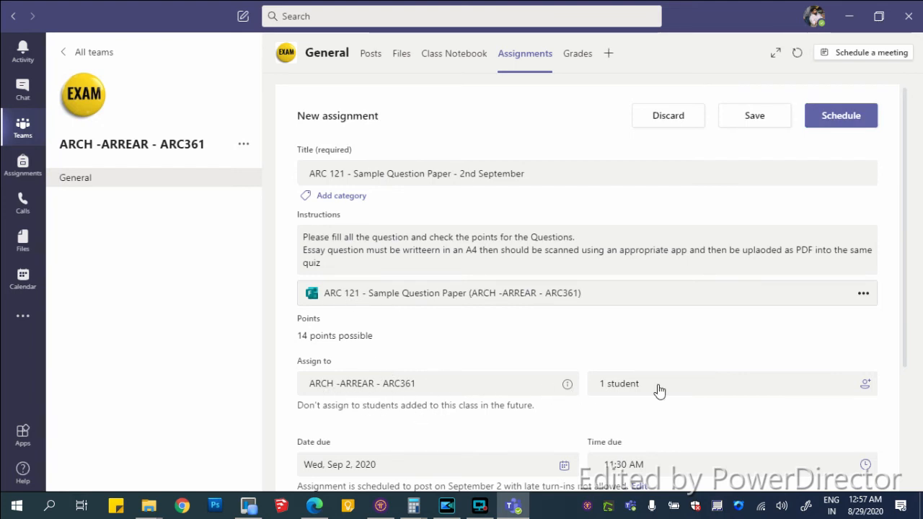
Add the second student in the class list to the assignment's recipients and schedule the assignment.
{"action": "left_click", "coordinate": [799, 385]}
{"action": "left_click", "coordinate": [701, 323]}
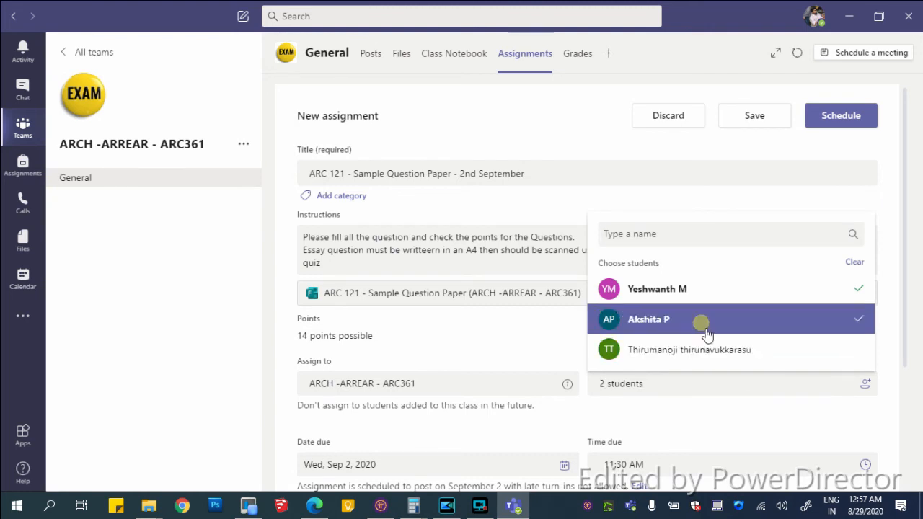
{"action": "left_click", "coordinate": [647, 429]}
{"action": "left_click", "coordinate": [814, 336]}
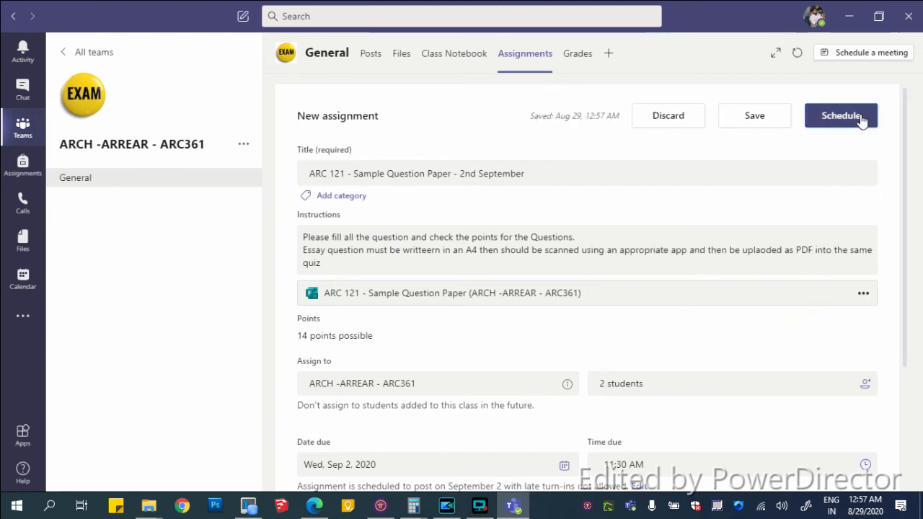
{"action": "left_click", "coordinate": [860, 118]}
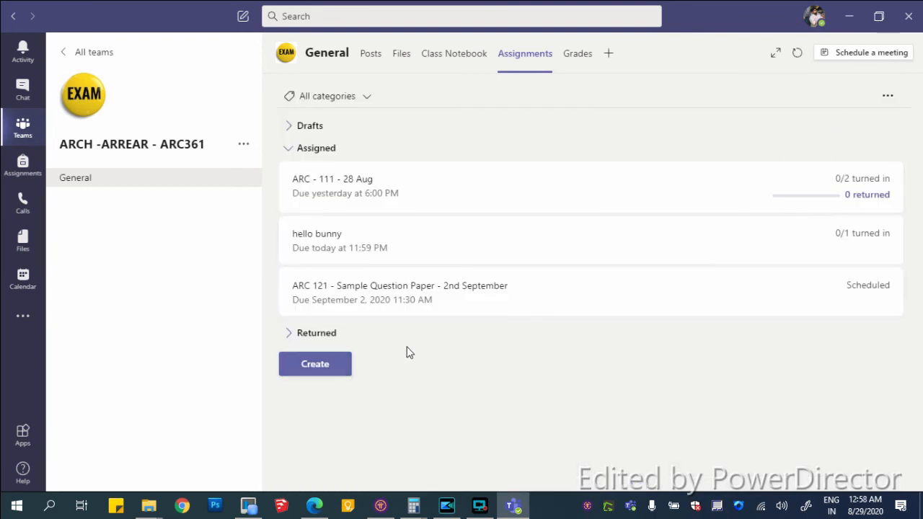
Delete the "hello bunny" assignment from the class team and confirm the deletion.
{"action": "left_click", "coordinate": [548, 236]}
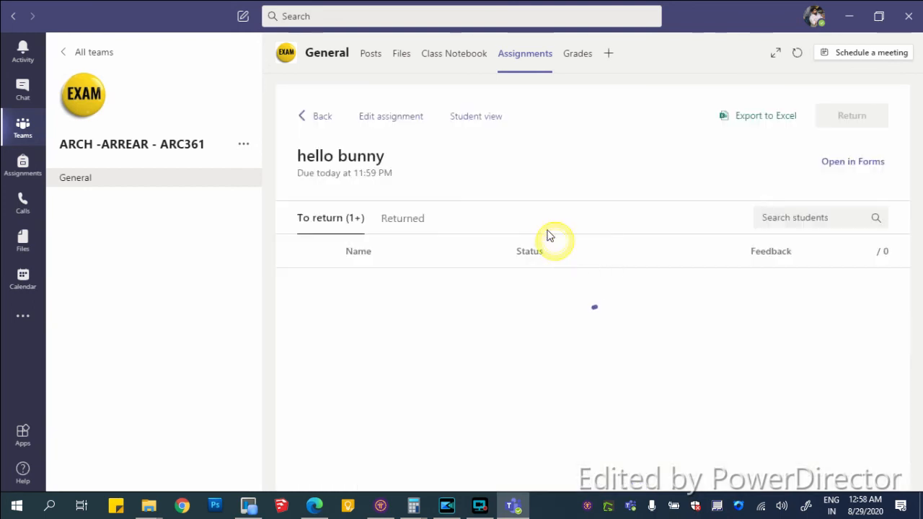
{"action": "left_click", "coordinate": [391, 116]}
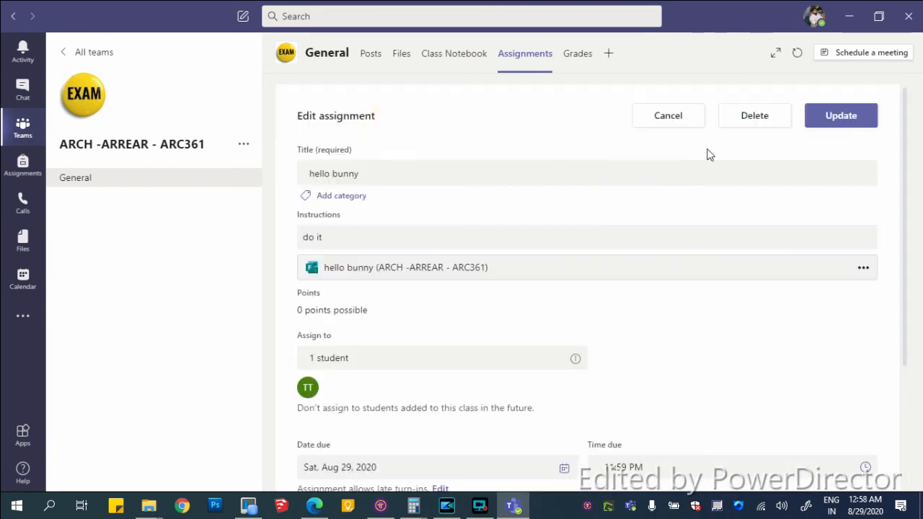
{"action": "left_click", "coordinate": [750, 119]}
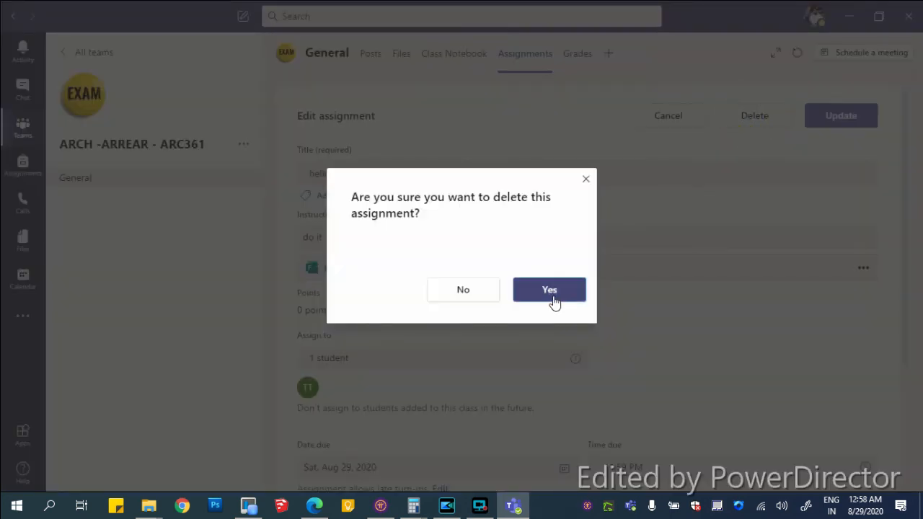
{"action": "left_click", "coordinate": [550, 290]}
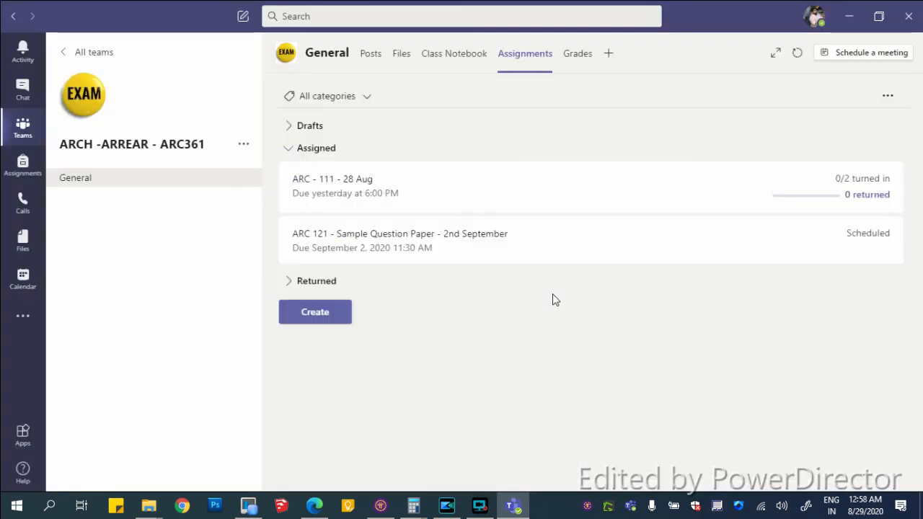
Delete the "ARC - 111 - 28 Aug" assignment from the class team and confirm the deletion.
{"action": "left_click", "coordinate": [479, 196]}
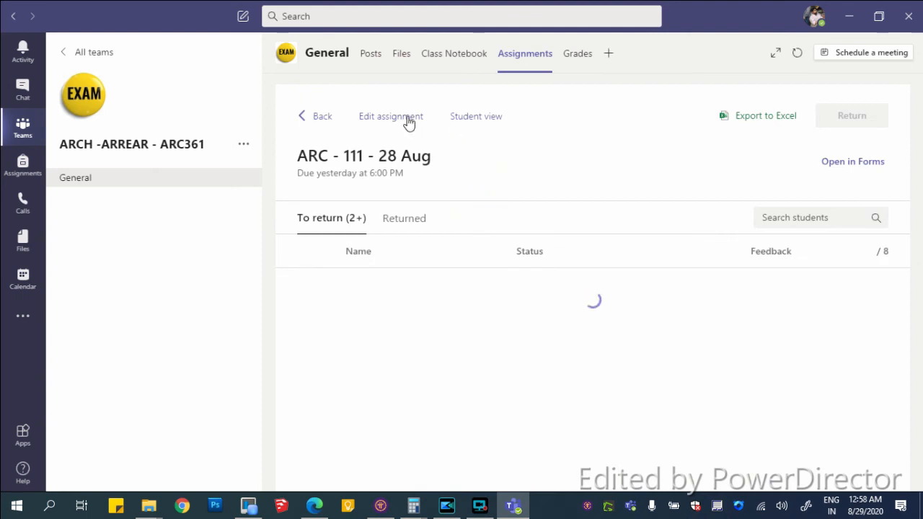
{"action": "left_click", "coordinate": [405, 118]}
{"action": "left_click", "coordinate": [752, 120]}
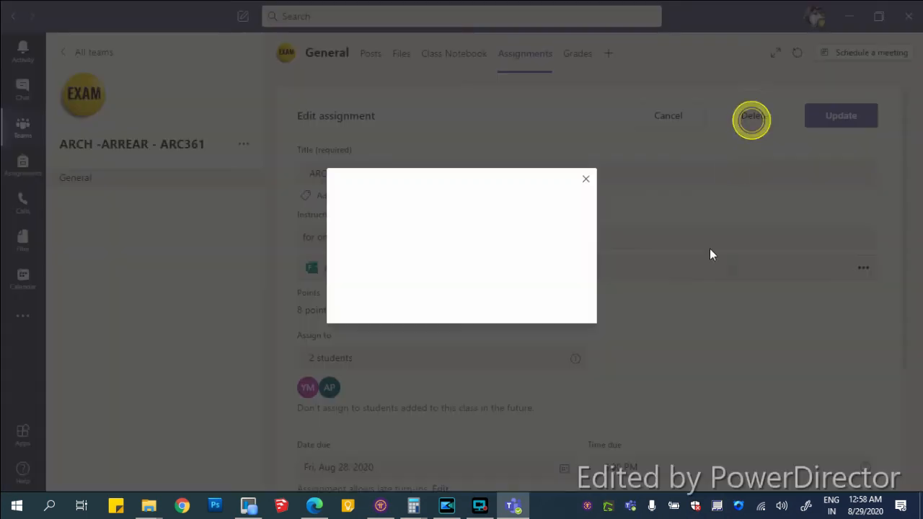
{"action": "left_click", "coordinate": [545, 290]}
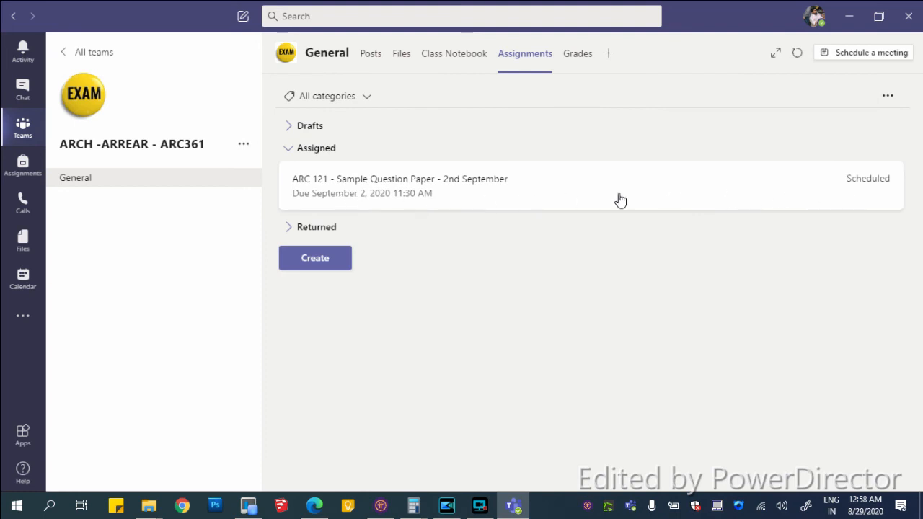
Open the scheduled ARC 121 assignment and add the instruction line "file name should be REGNo._subcode(nospaces)" below the existing instructions.
{"action": "left_click", "coordinate": [577, 207]}
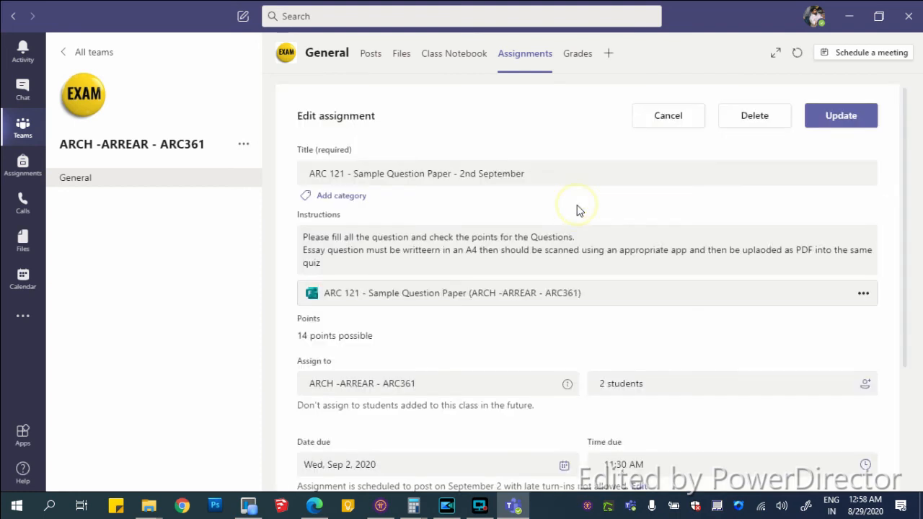
{"action": "left_click", "coordinate": [503, 180]}
{"action": "left_click", "coordinate": [380, 238]}
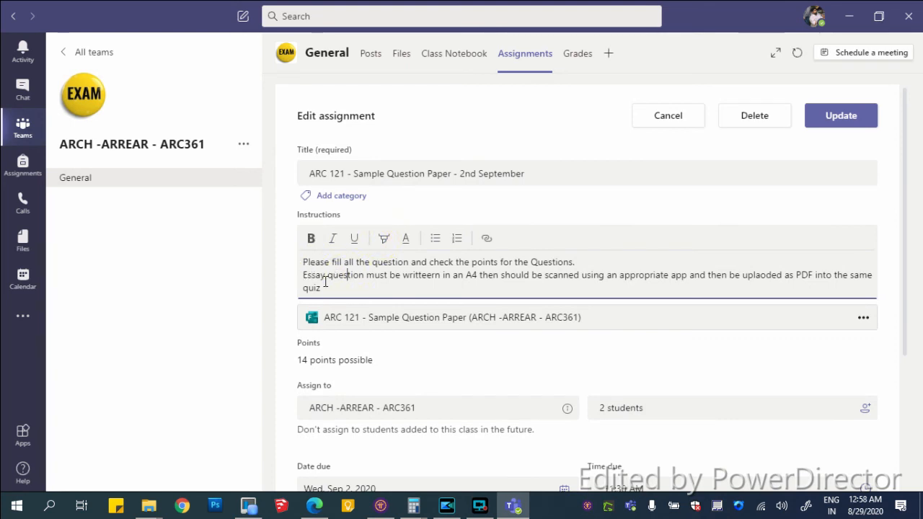
{"action": "left_click", "coordinate": [335, 287]}
{"action": "key", "text": "Return"}
{"action": "type", "text": "file nam"}
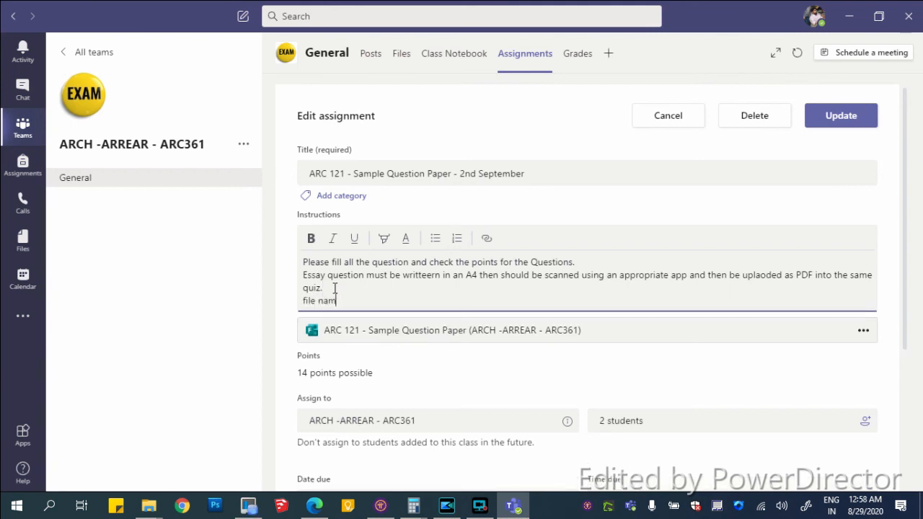
{"action": "type", "text": "e should be"}
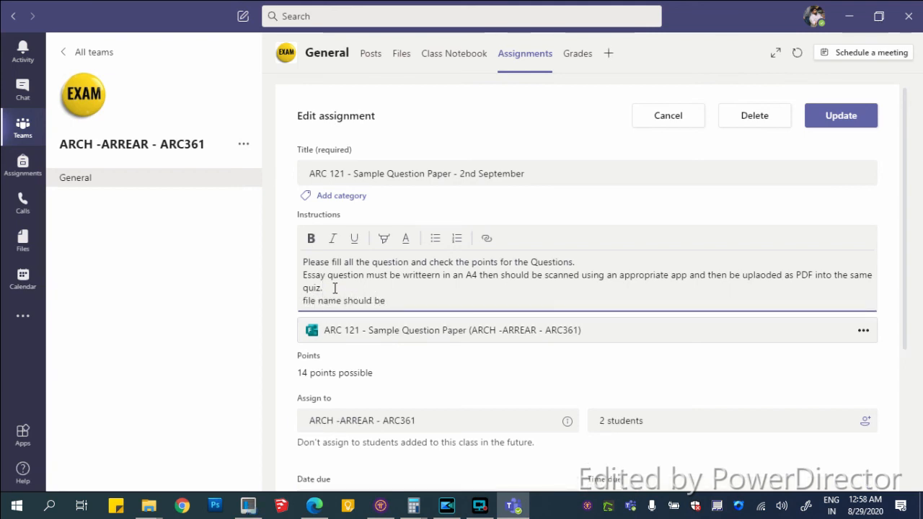
{"action": "type", "text": " REG"}
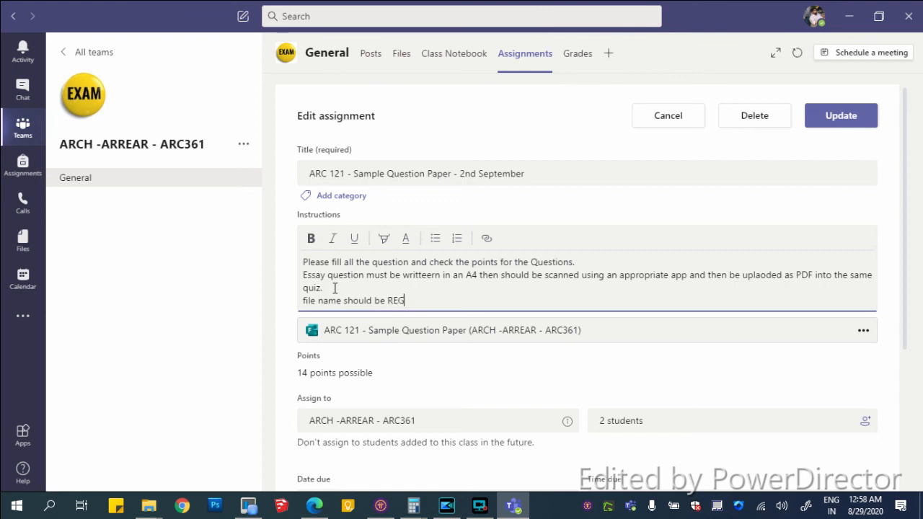
{"action": "type", "text": "No._subcode(nospa"}
{"action": "type", "text": "ces"}
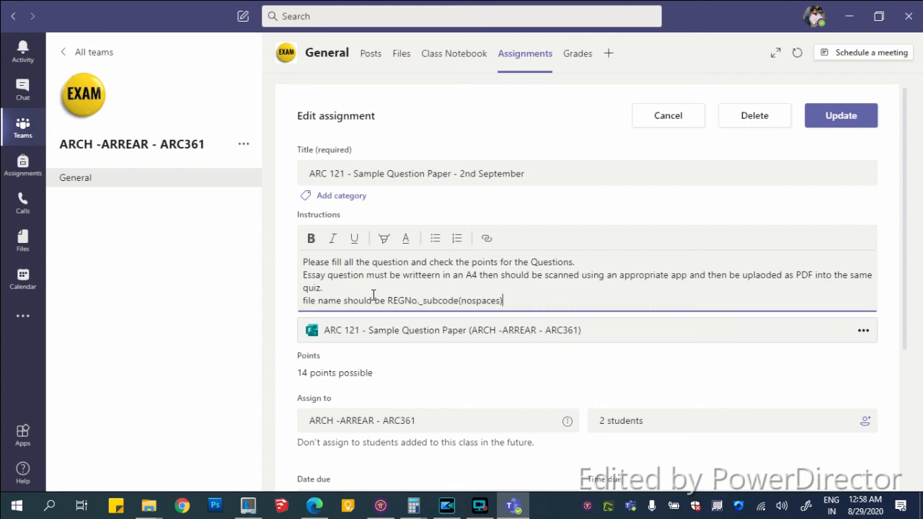
Make the file name pattern in the last instruction line bold and append ".pdf" to it.
{"action": "left_click_drag", "start_coordinate": [386, 298], "coordinate": [506, 300]}
{"action": "left_click", "coordinate": [310, 238]}
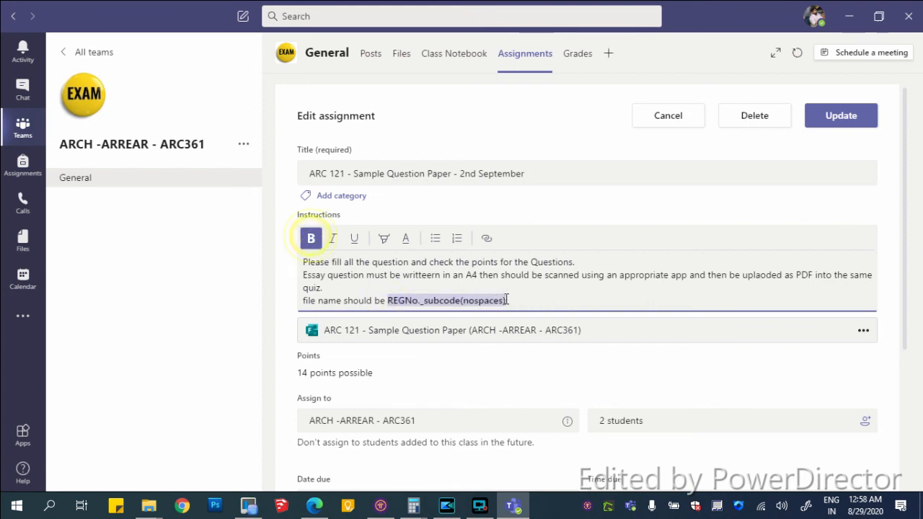
{"action": "left_click", "coordinate": [508, 302]}
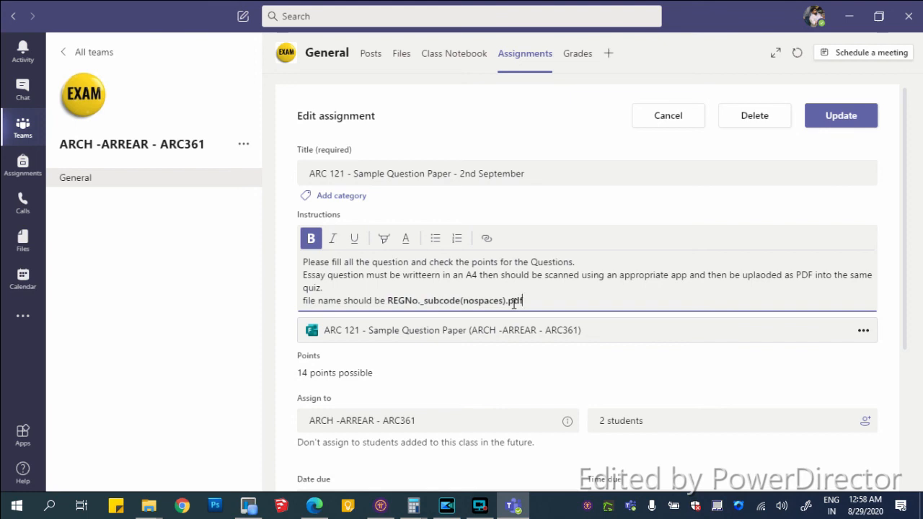
{"action": "left_click", "coordinate": [554, 206]}
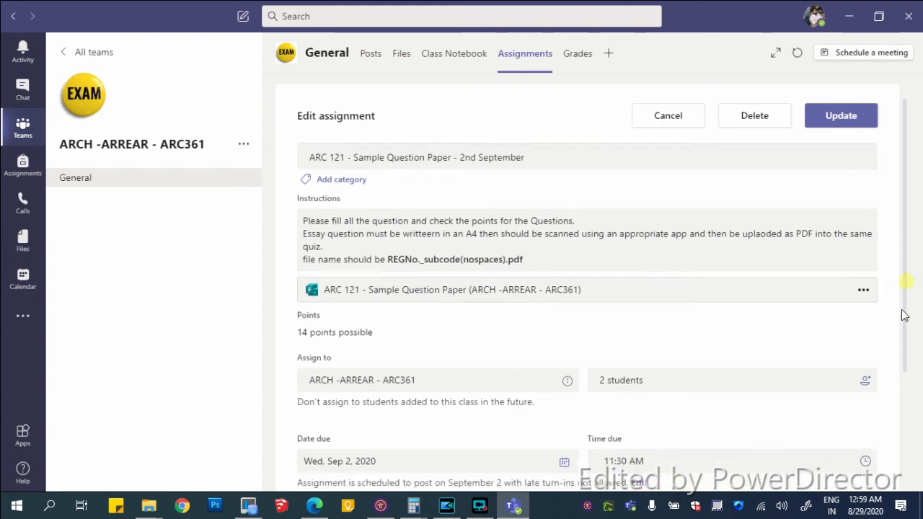
Review the edited assignment's details and update the scheduled assignment with the changes.
{"action": "scroll", "coordinate": [893, 360], "scroll_direction": "down", "scroll_amount": 2}
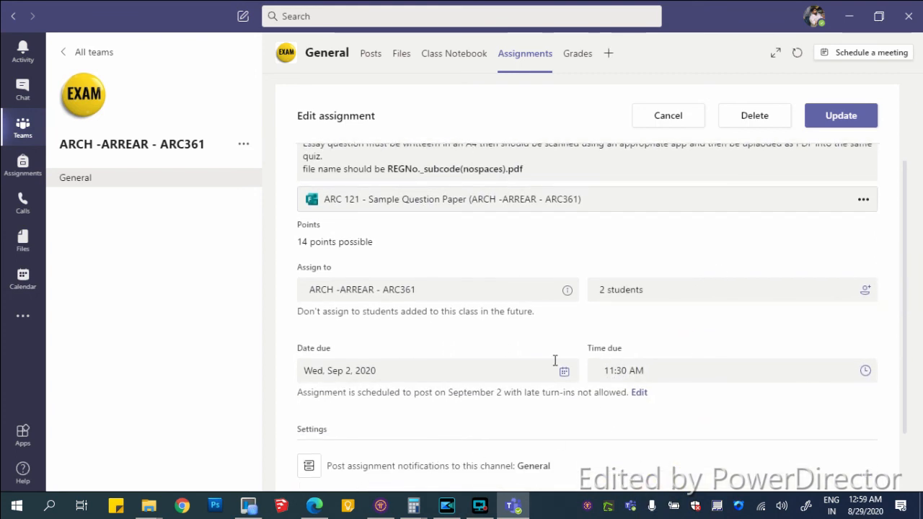
{"action": "scroll", "coordinate": [726, 260], "scroll_direction": "up", "scroll_amount": 2}
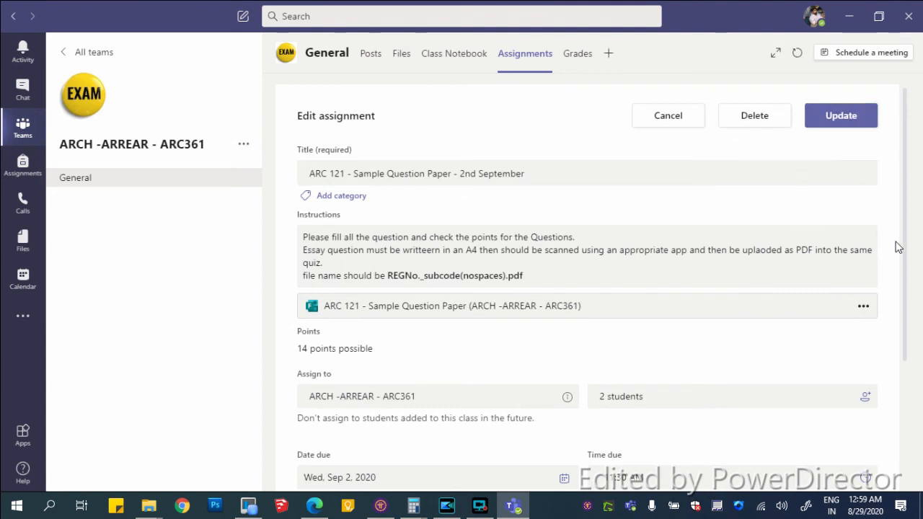
{"action": "left_click", "coordinate": [845, 121]}
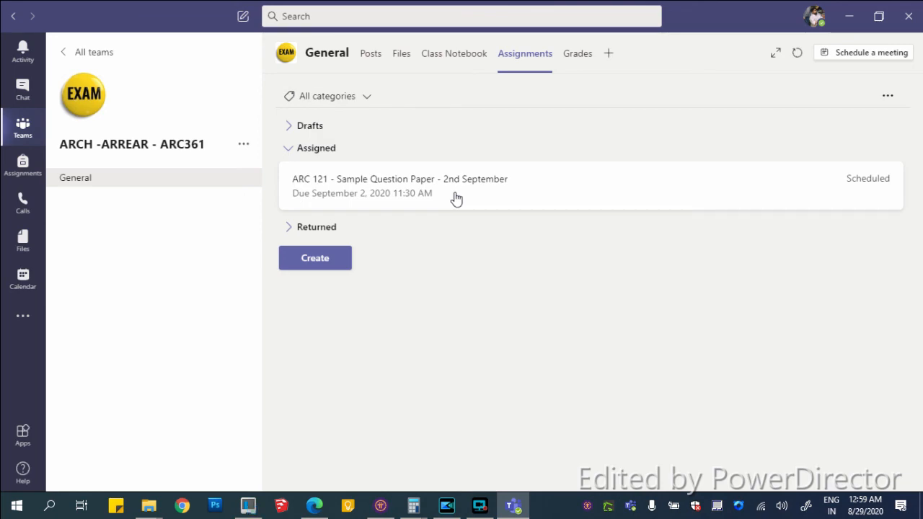
{"action": "left_click", "coordinate": [512, 505]}
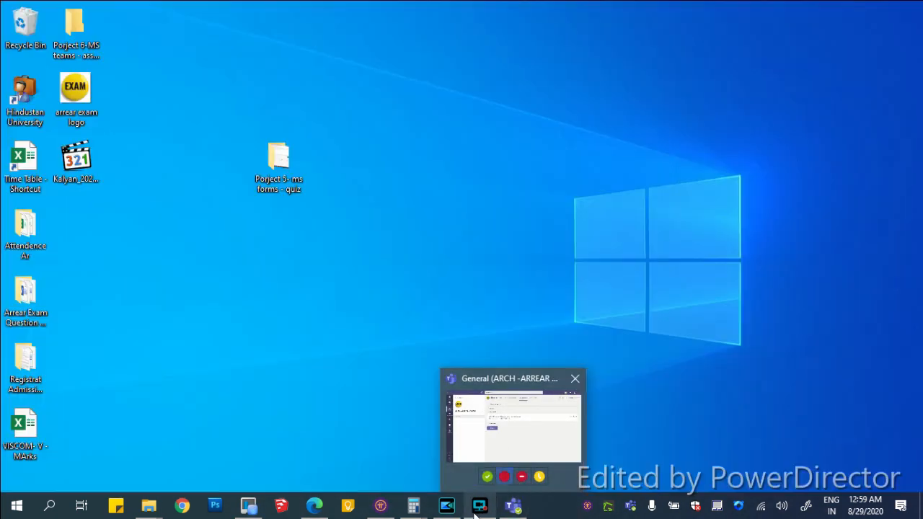
{"action": "left_click", "coordinate": [480, 505]}
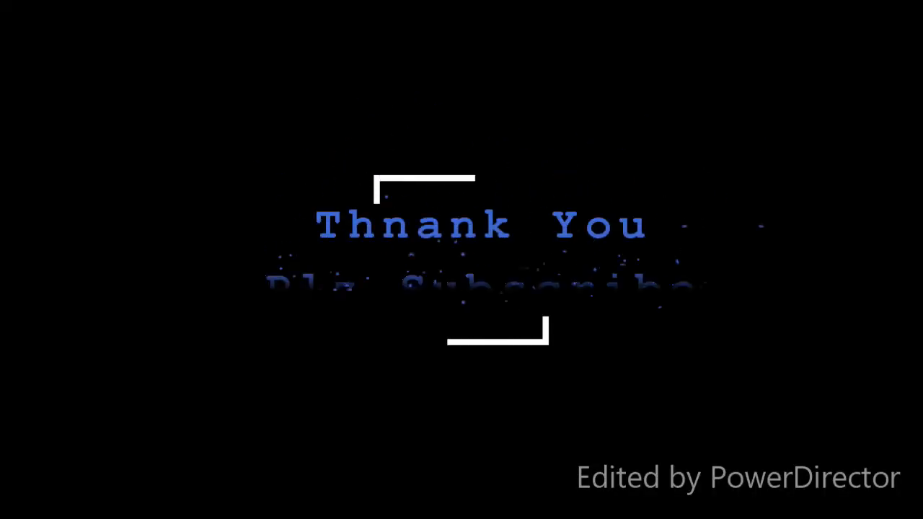